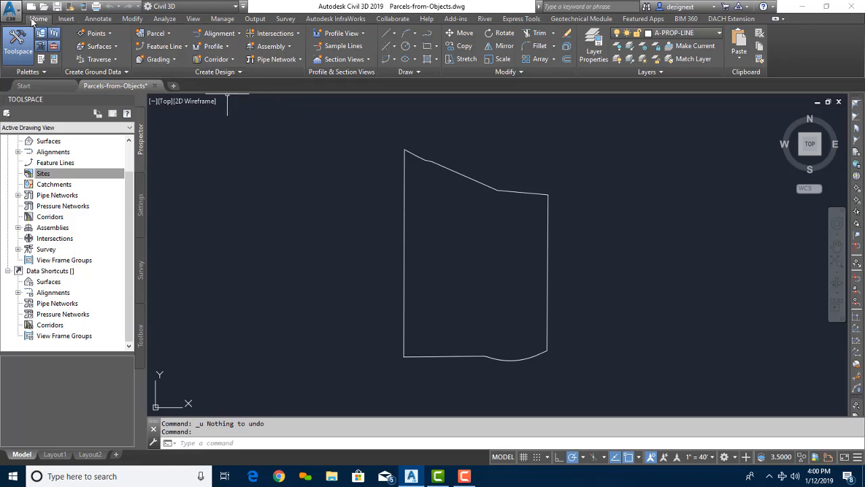
Start creating a parcel from objects, using the closed boundary polyline as the source and keeping Site 1 as the site.
click(170, 34)
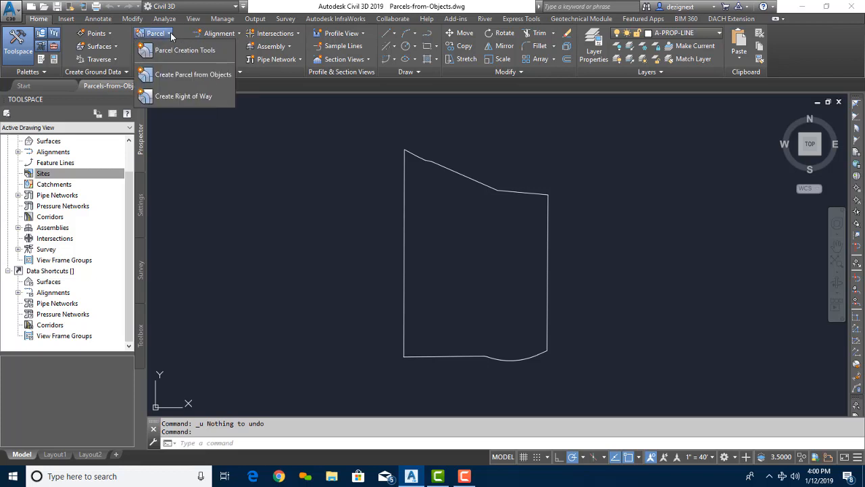
click(186, 73)
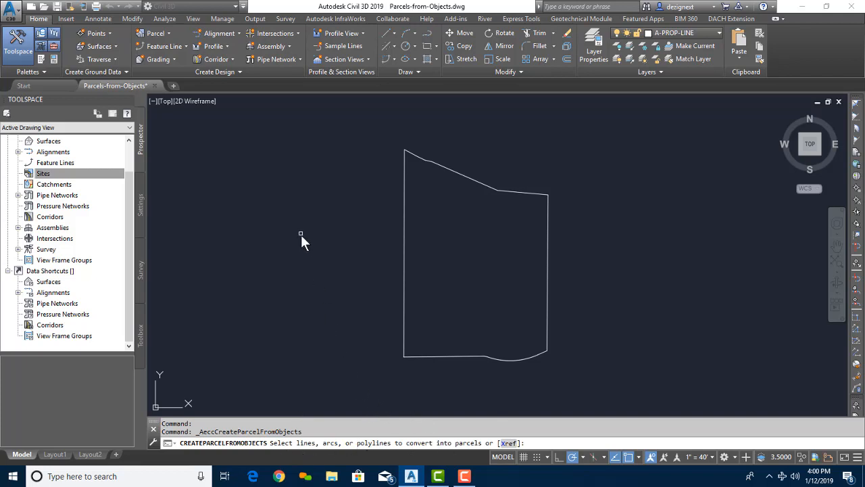
click(404, 231)
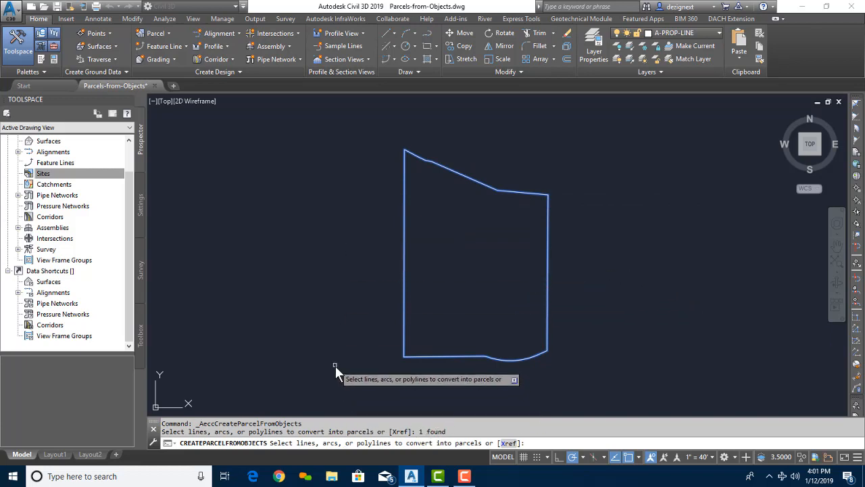
key(Return)
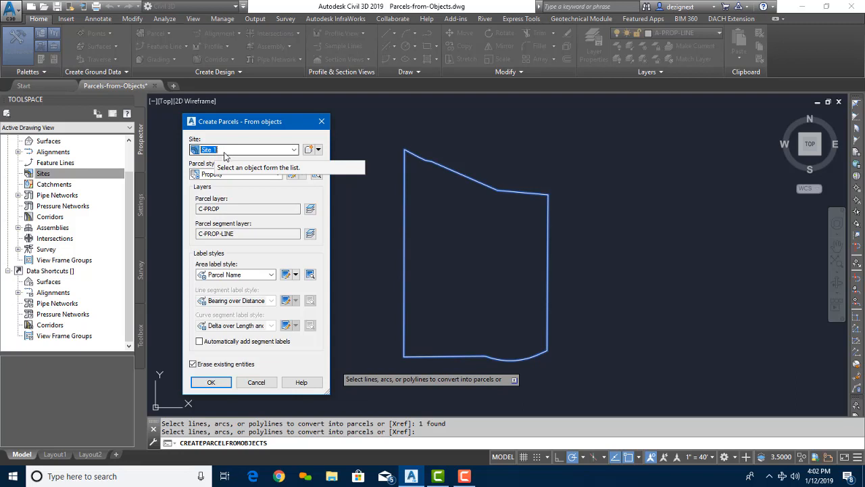
click(319, 150)
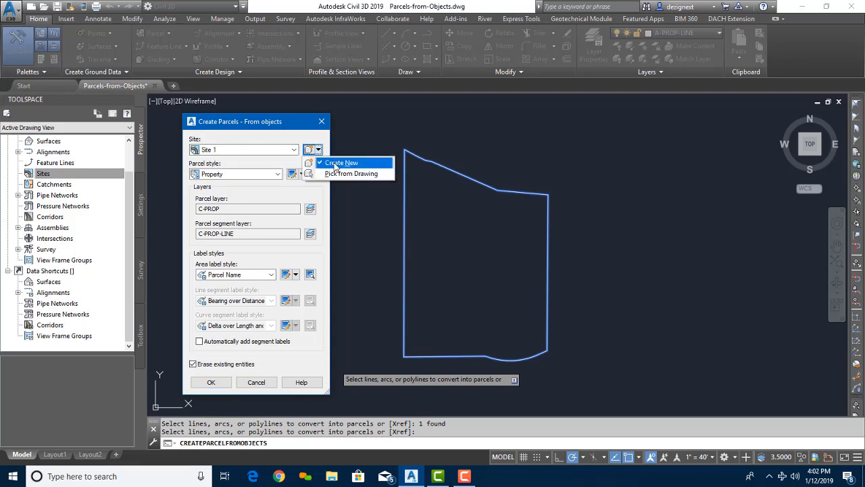
click(320, 150)
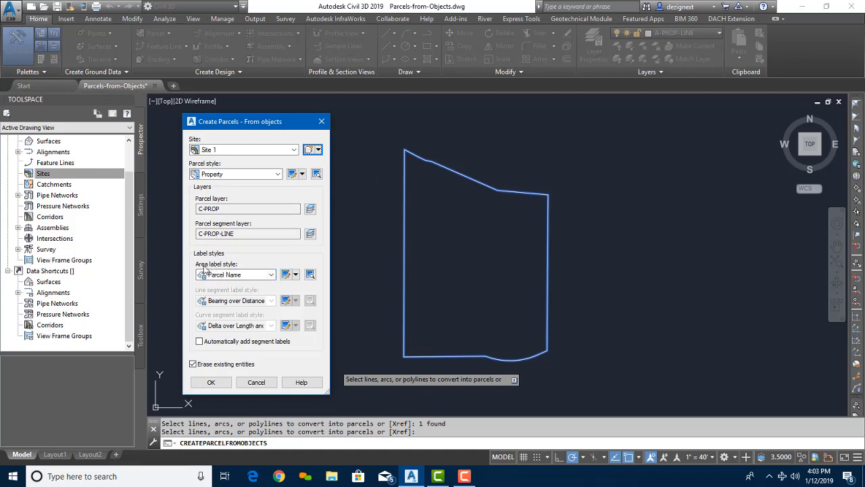
Set the parcel's area label style to Name Area & Perimeter and enable automatic segment labels.
click(271, 274)
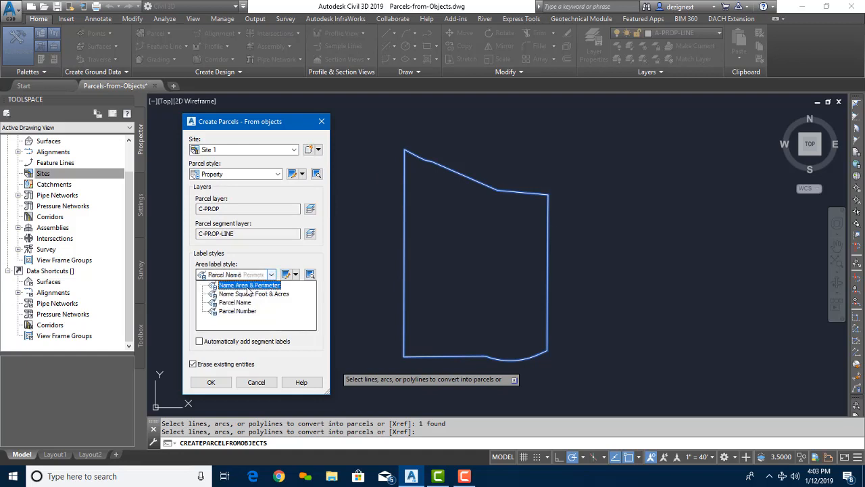
click(248, 286)
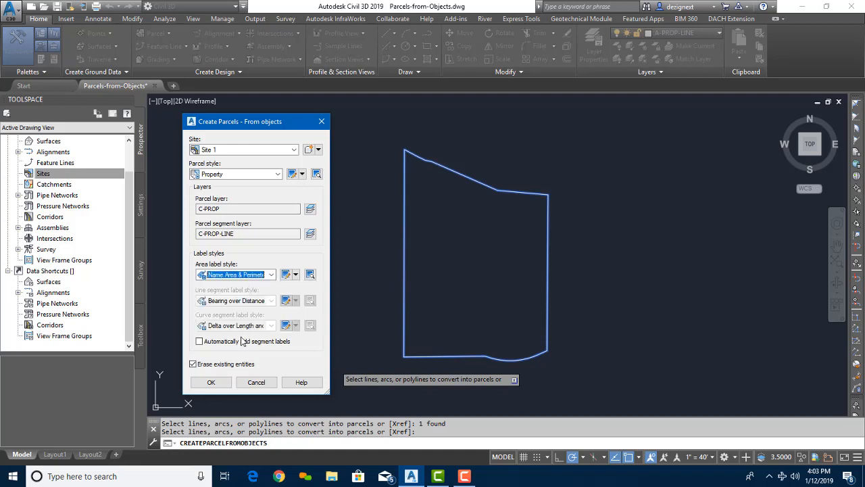
click(199, 342)
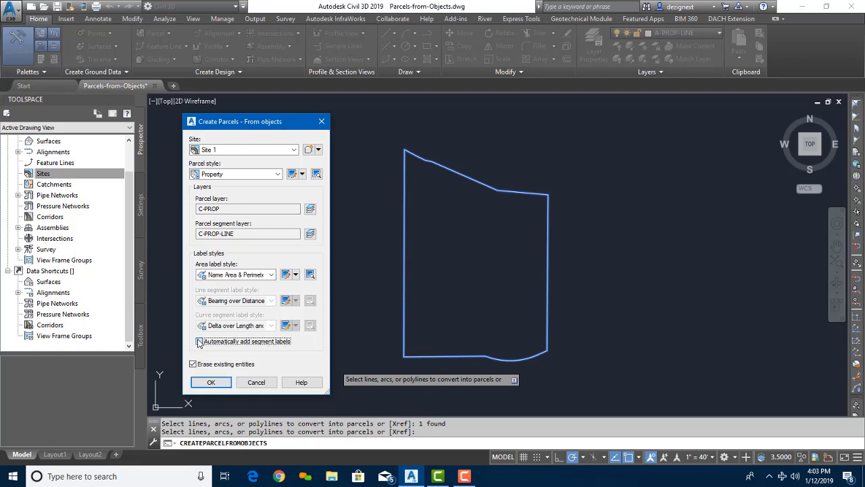
click(199, 342)
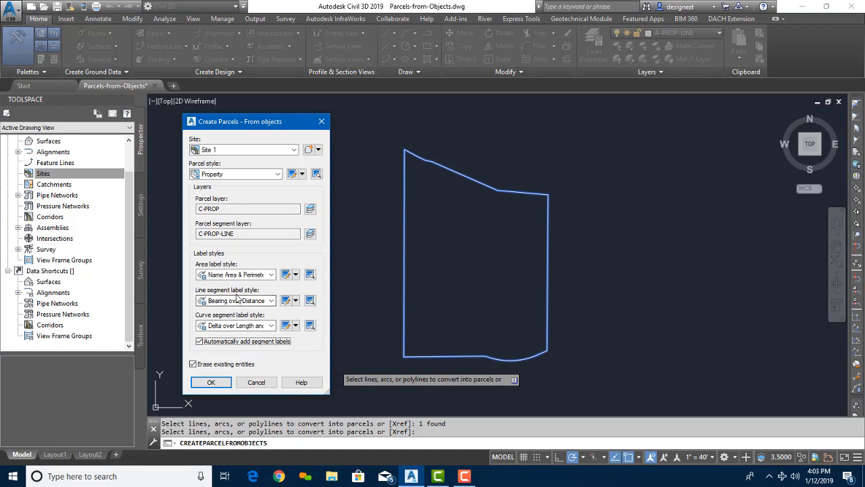
Set the line segment label style to the (Span) Bearing and Distance style with crow's feet and create the parcel.
click(273, 301)
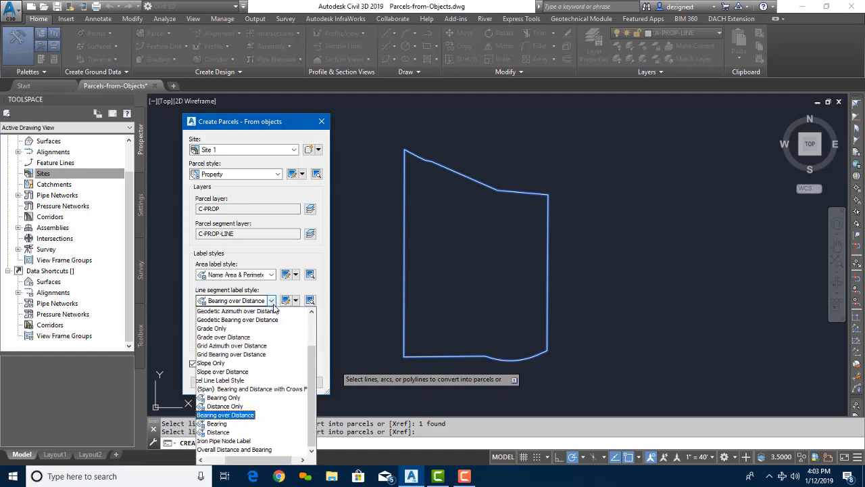
click(223, 389)
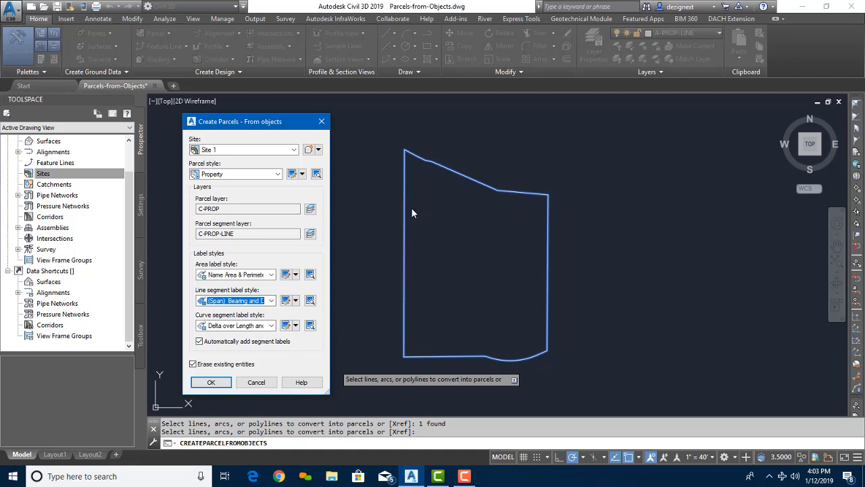
click(211, 382)
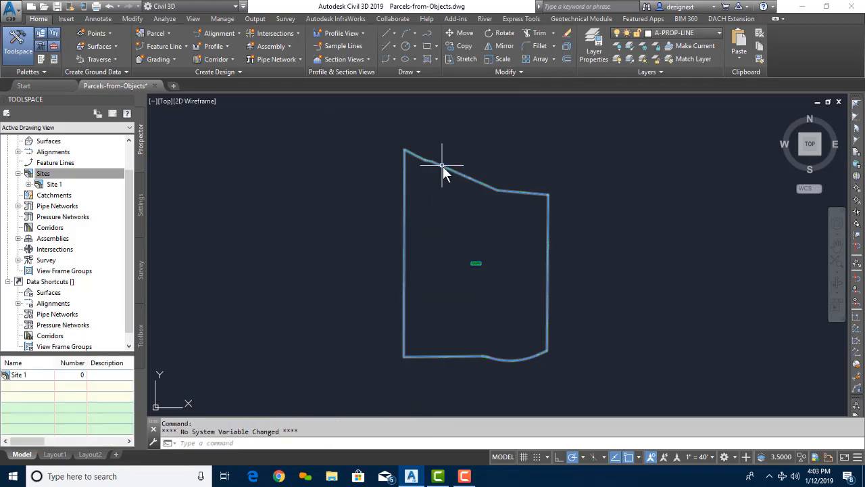
Examine the new parcel's bearing and distance labels along the northern boundary and the area label at its centre.
scroll(425, 149, up, 4)
scroll(399, 161, up, 3)
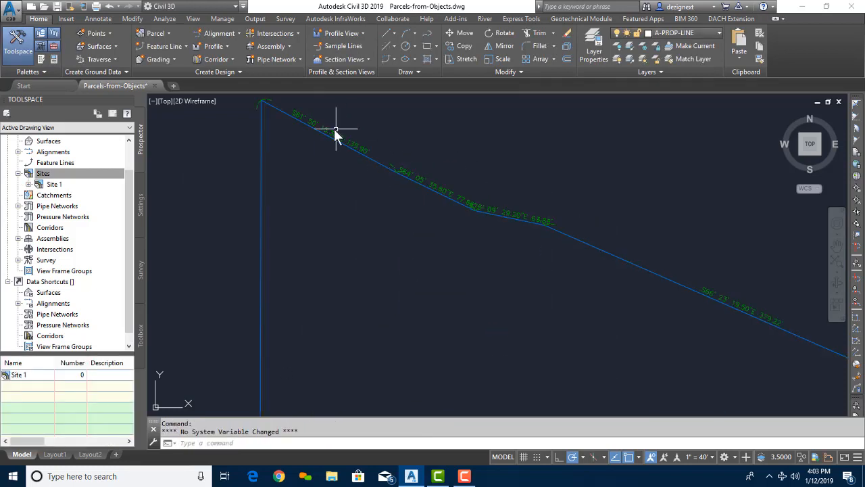
scroll(560, 250, down, 5)
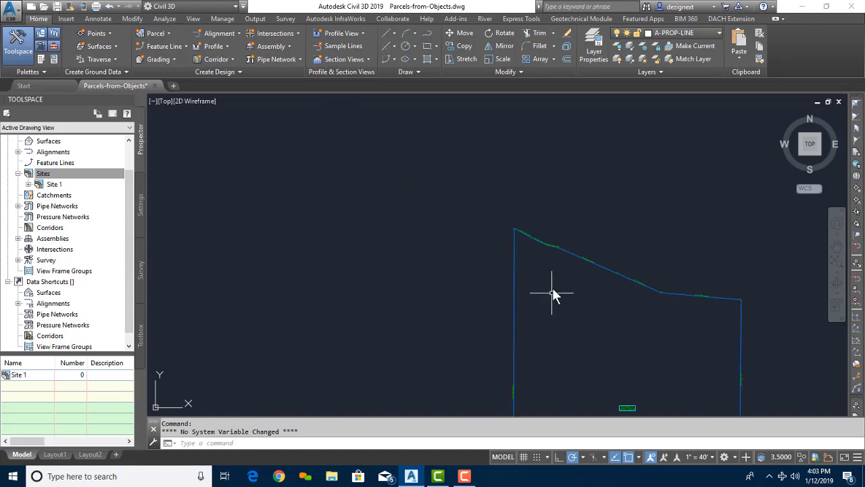
mouse_move(573, 360)
middle_down()
mouse_move(440, 217)
mouse_move(450, 230)
middle_up()
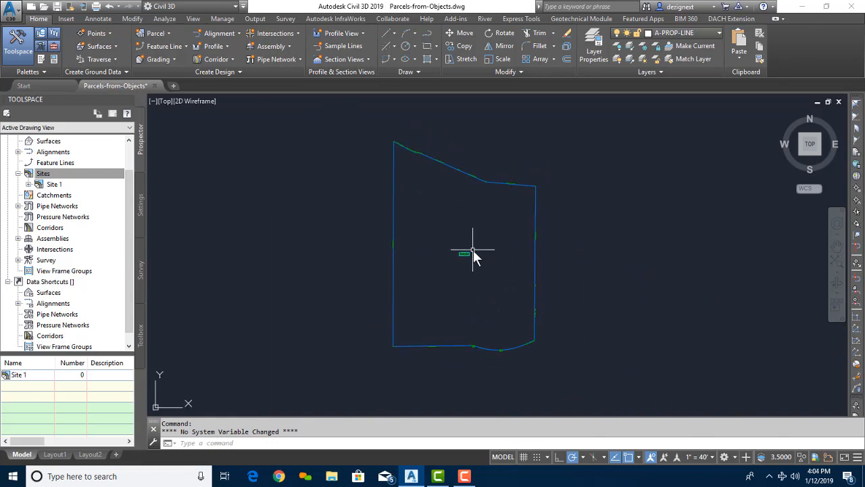
scroll(470, 247, up, 6)
scroll(437, 266, up, 3)
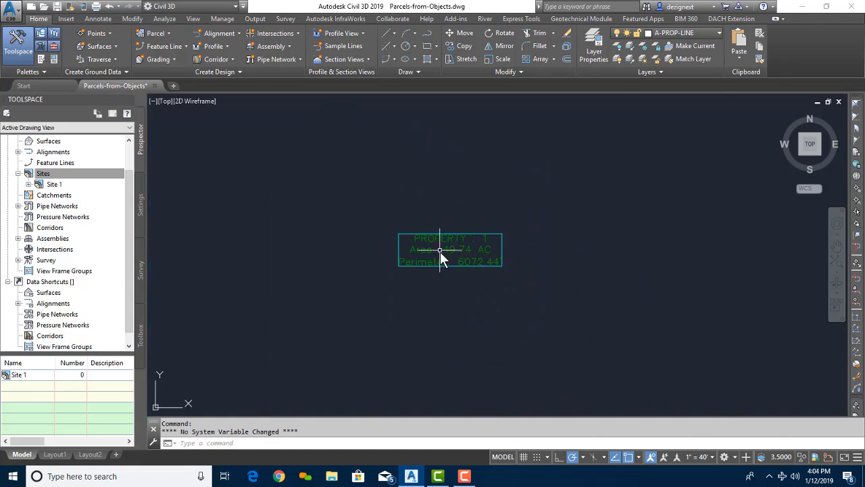
scroll(470, 246, up, 2)
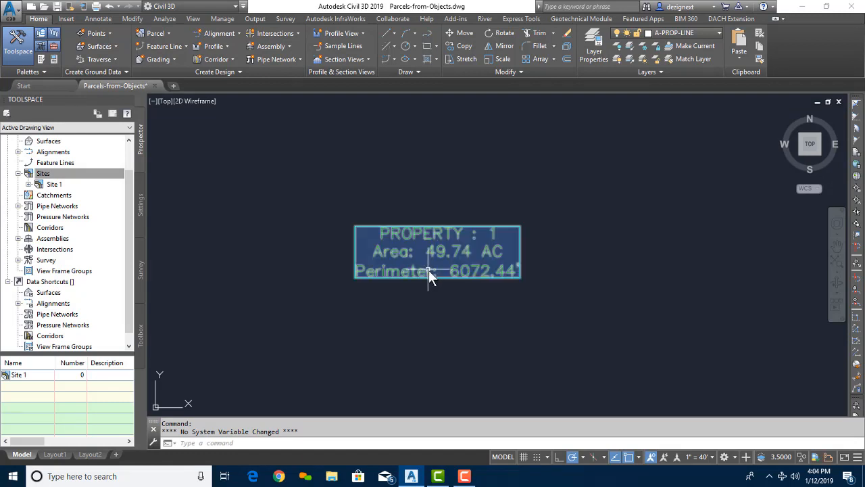
scroll(428, 270, down, 2)
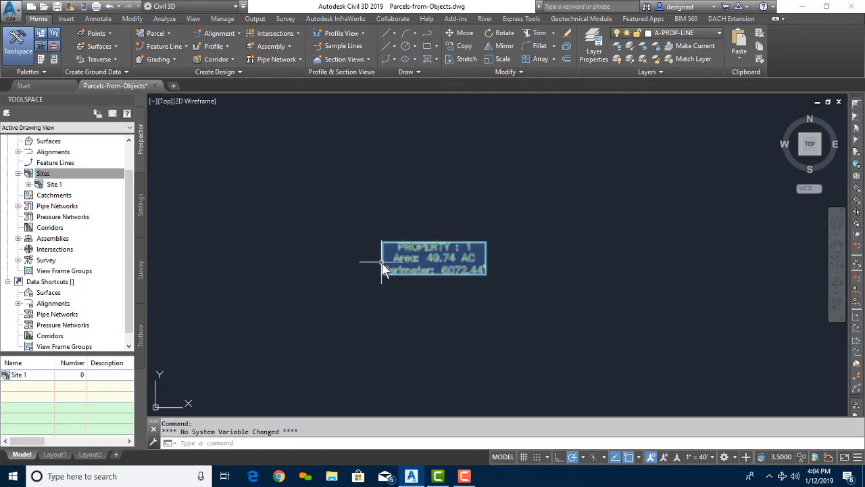
scroll(382, 263, down, 2)
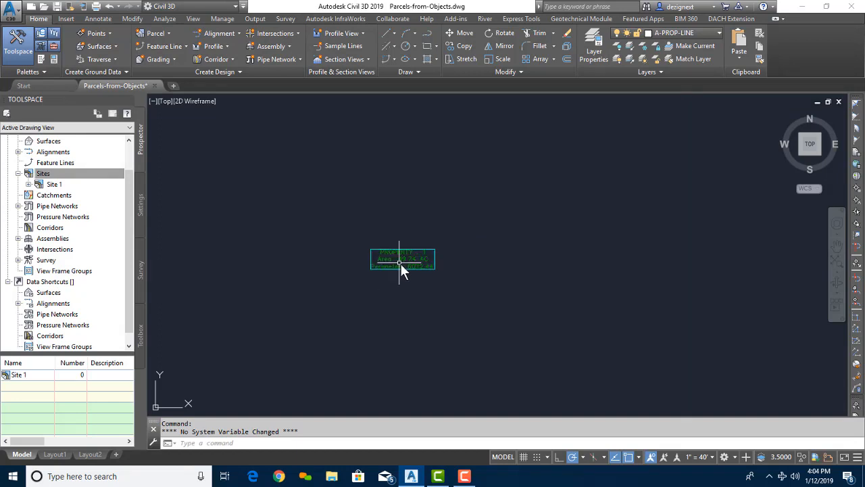
scroll(400, 263, up, 4)
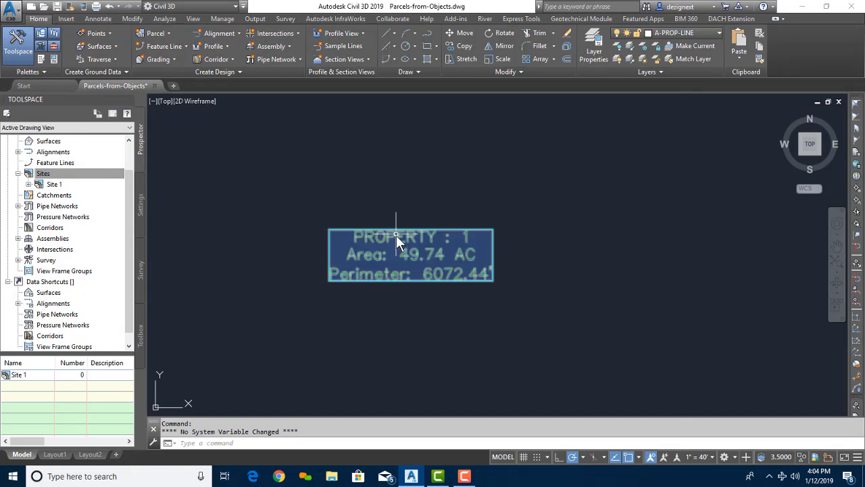
Try unlocking the parcel's name for editing in its properties by disabling the parcel style's name template, without keeping the change.
click(397, 235)
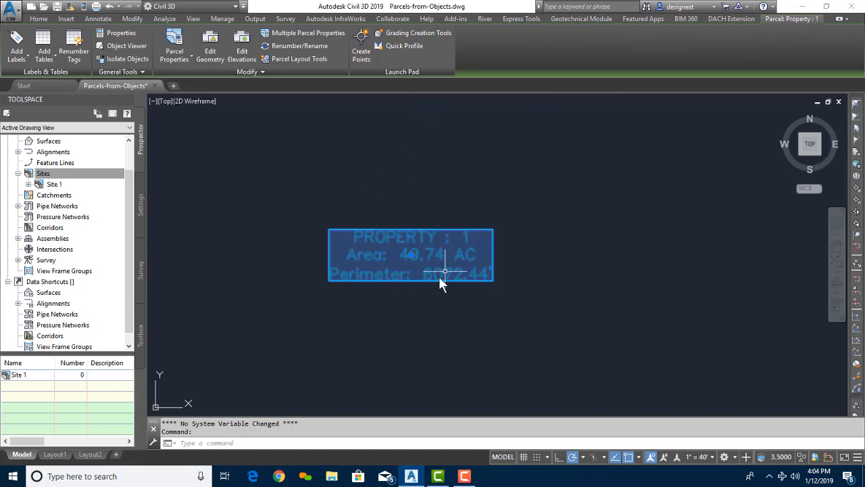
click(175, 42)
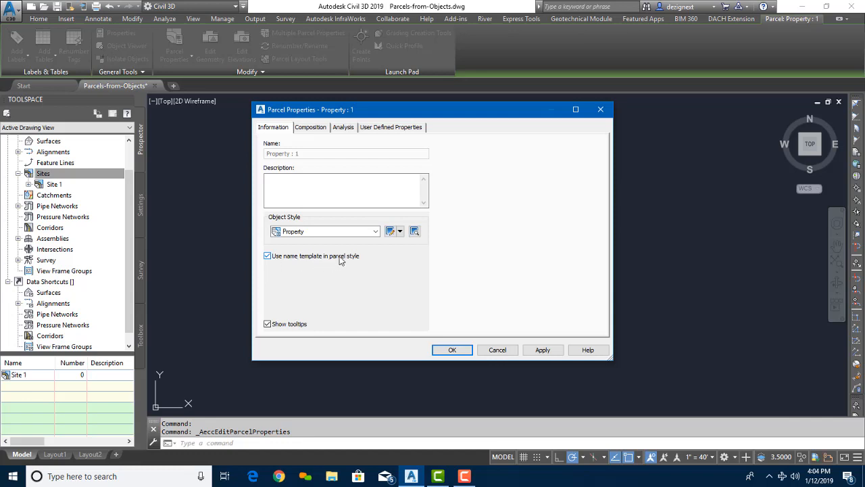
click(268, 256)
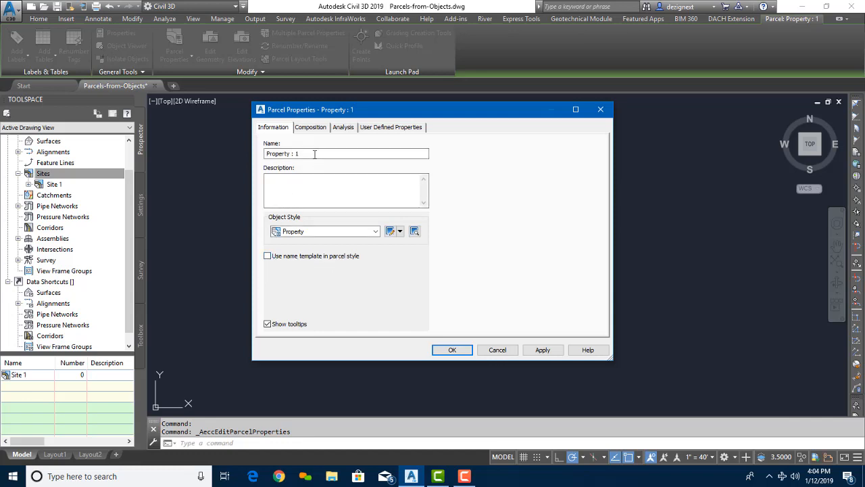
drag(300, 154, 238, 149)
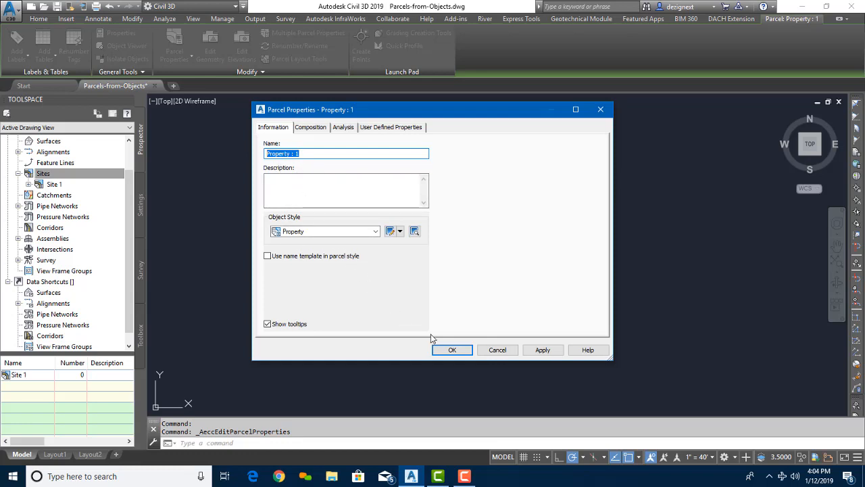
click(498, 349)
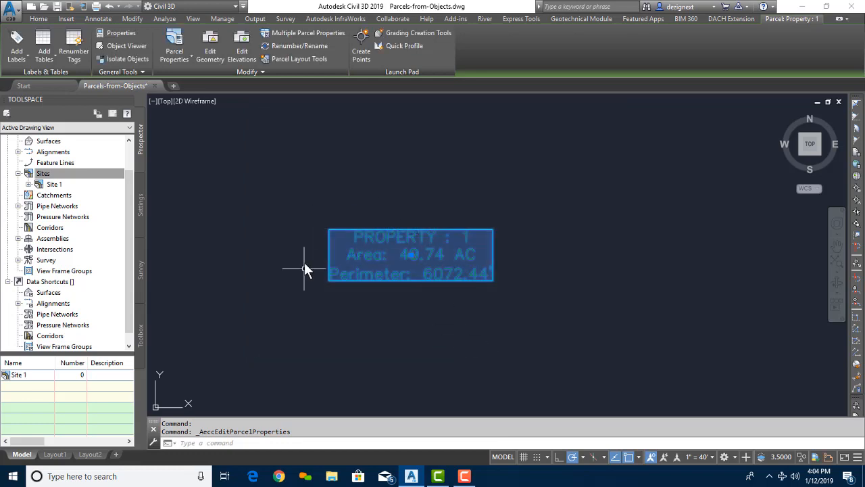
scroll(382, 272, down, 5)
scroll(381, 285, down, 1)
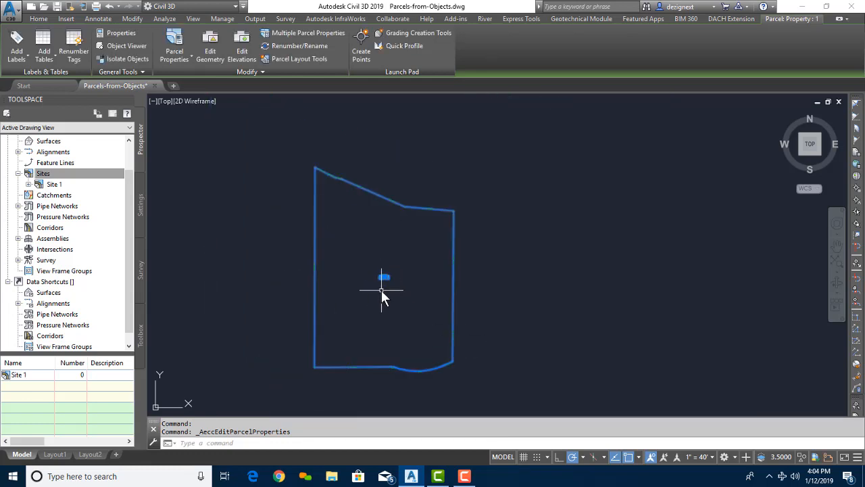
middle_drag(381, 290, 450, 295)
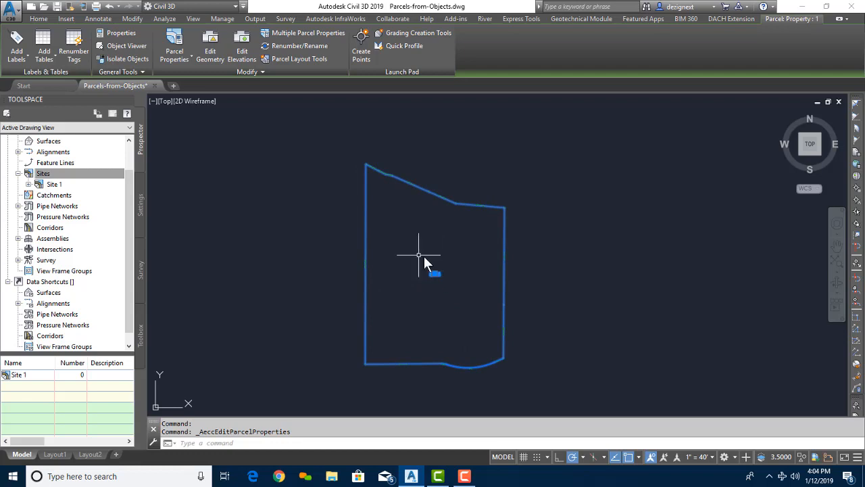
key(Escape)
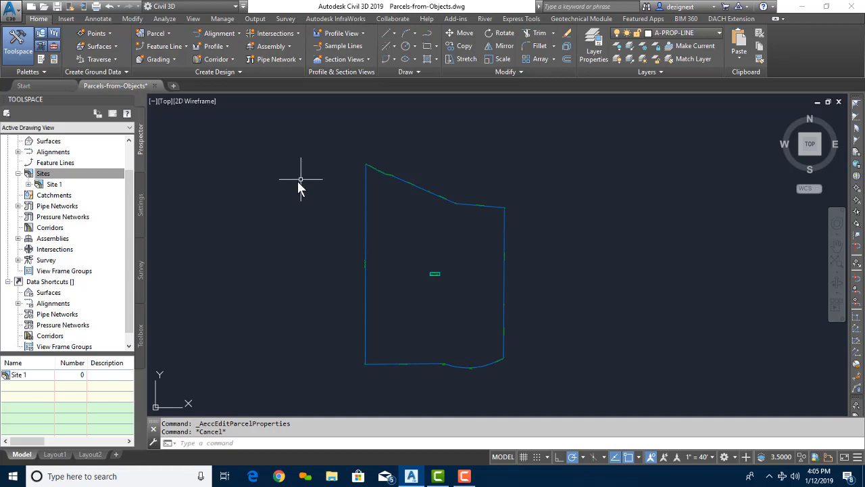
Review the units and coordinate zone in the drawing settings without changing them.
scroll(119, 149, up, 1)
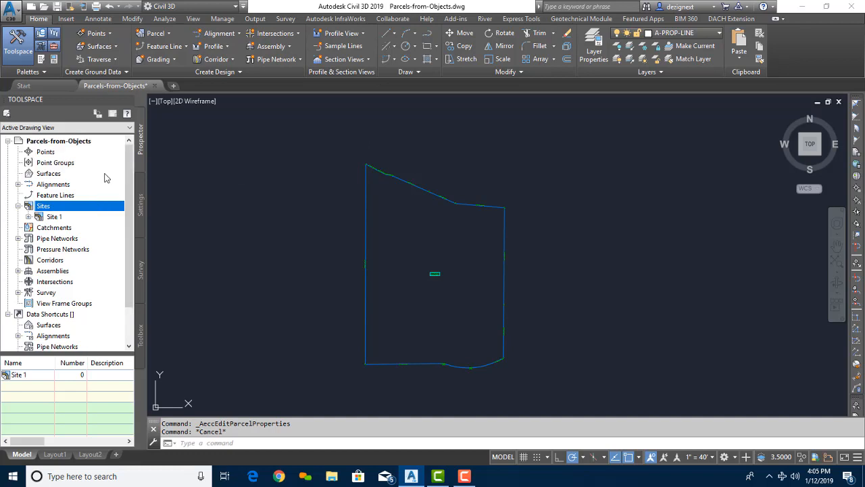
click(141, 202)
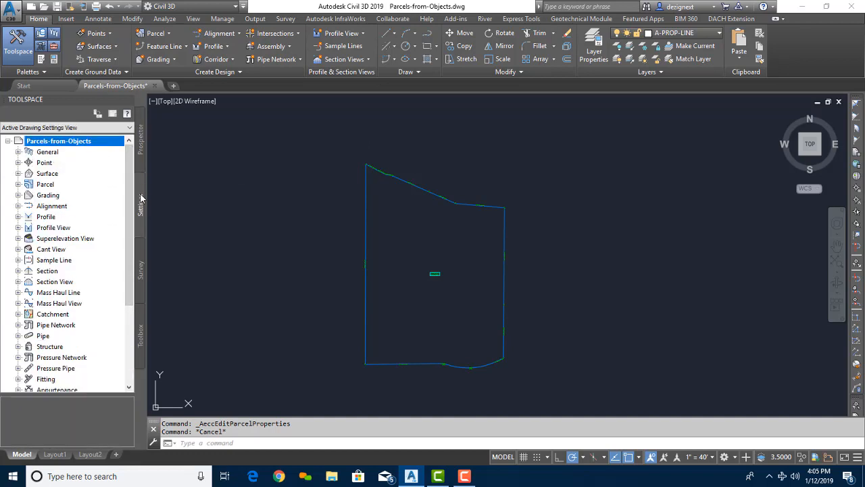
right_click(54, 144)
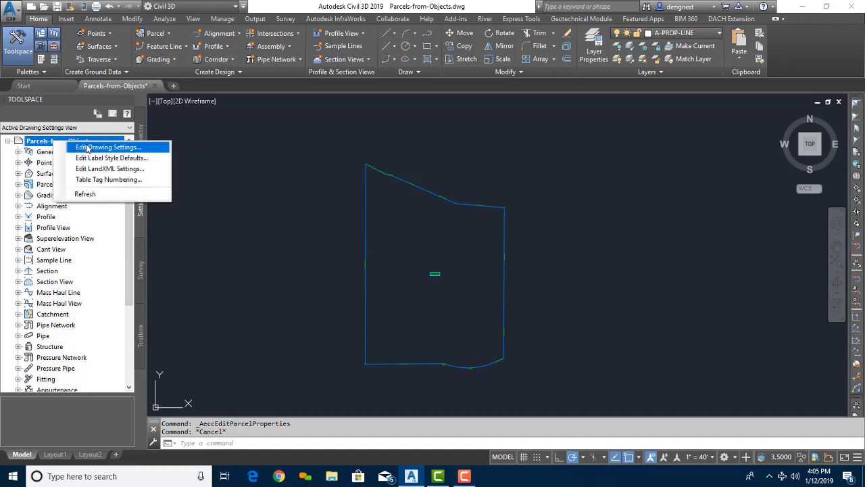
click(112, 148)
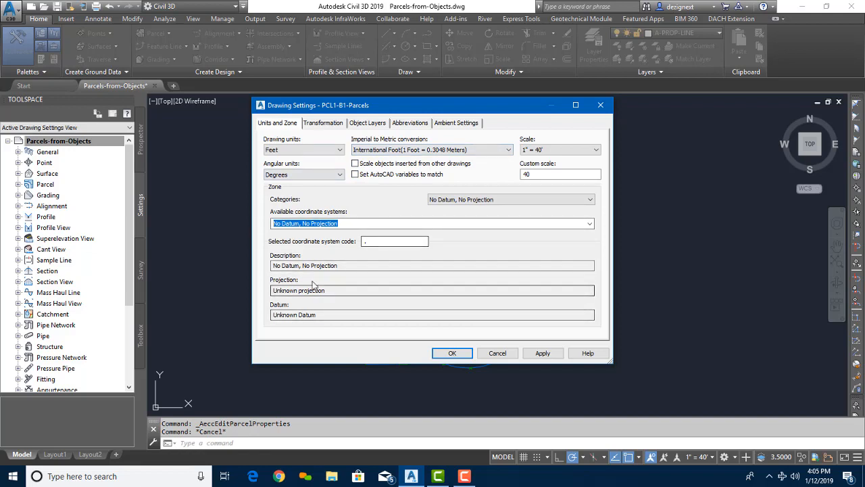
click(498, 352)
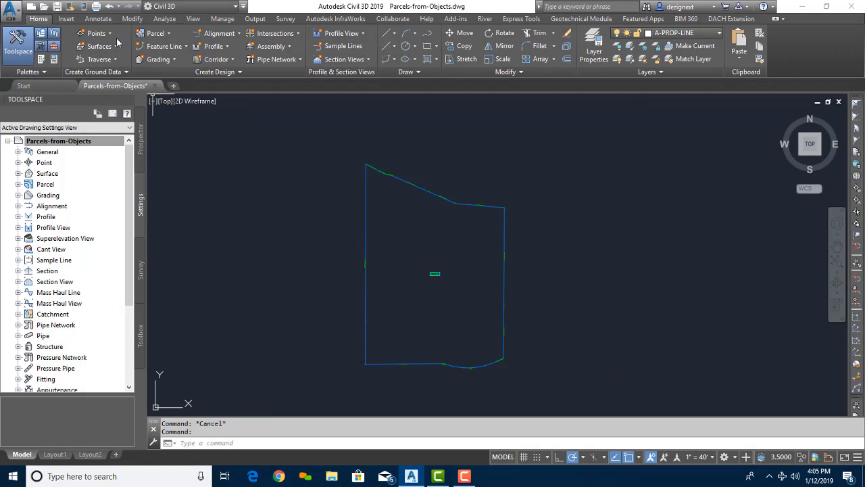
click(66, 20)
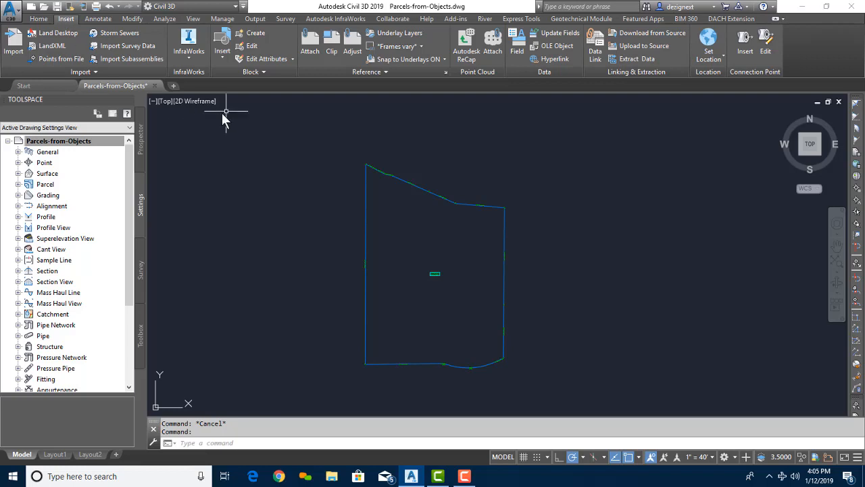
click(309, 42)
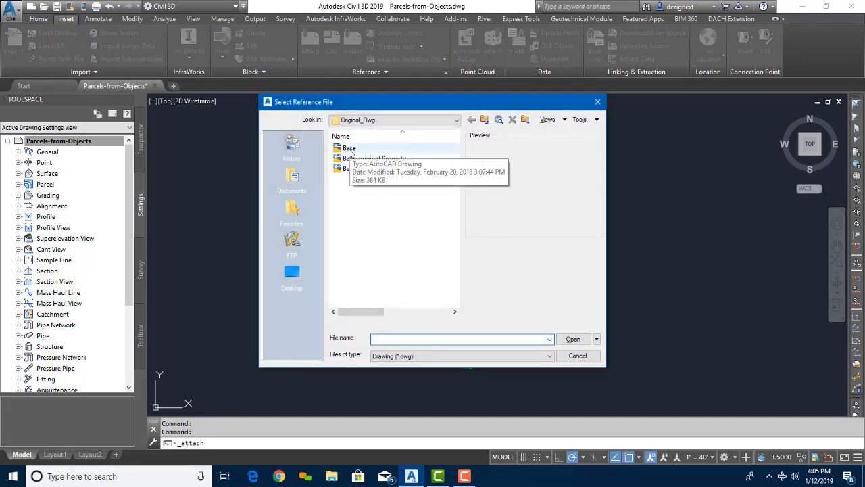
click(349, 152)
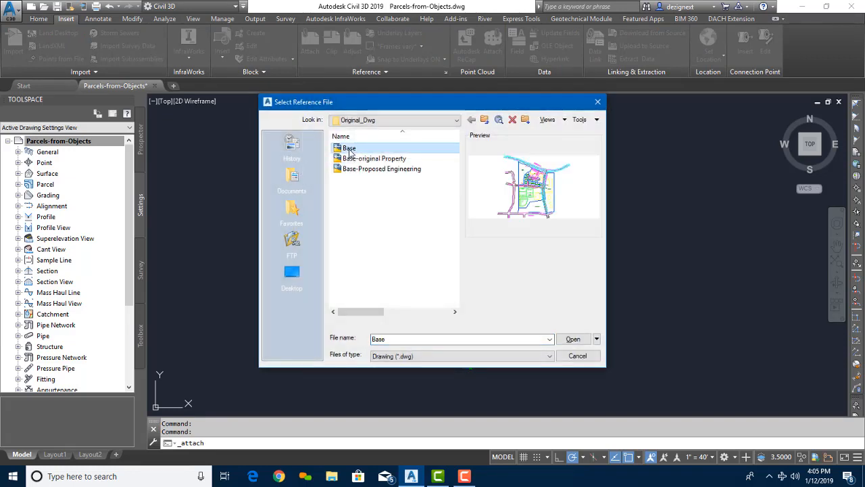
click(573, 339)
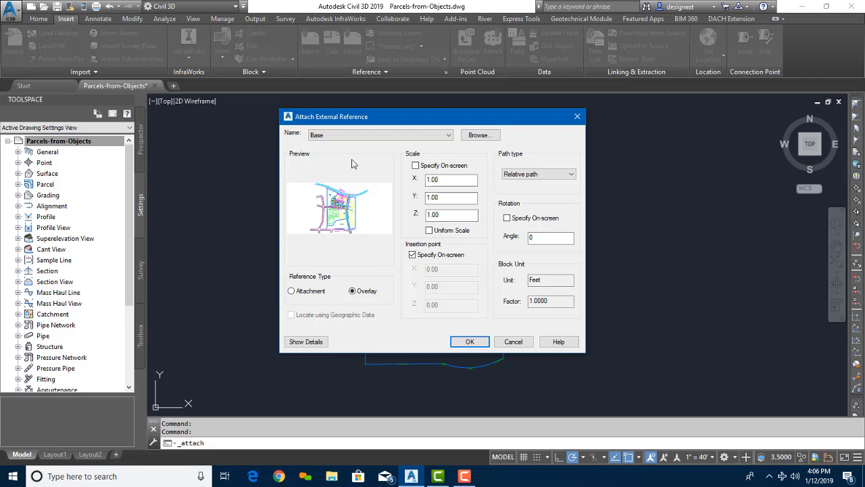
click(340, 136)
click(513, 342)
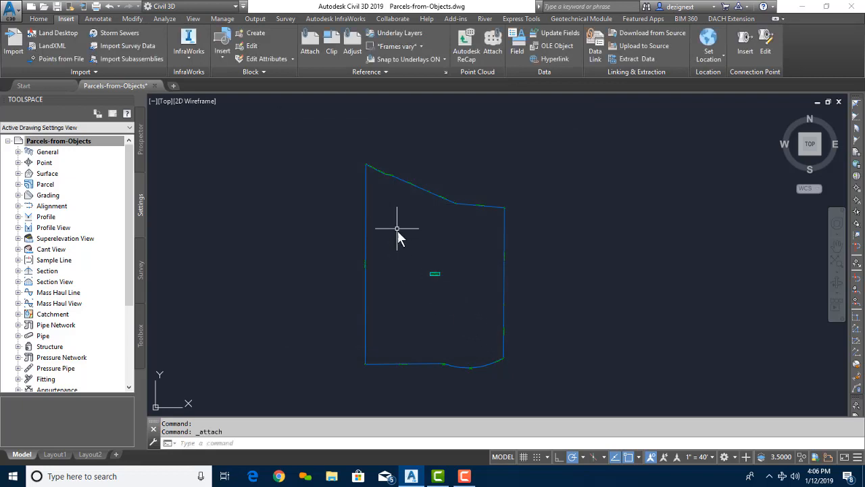
Thaw the Base-original Property|A-Property-Future layer.
click(39, 19)
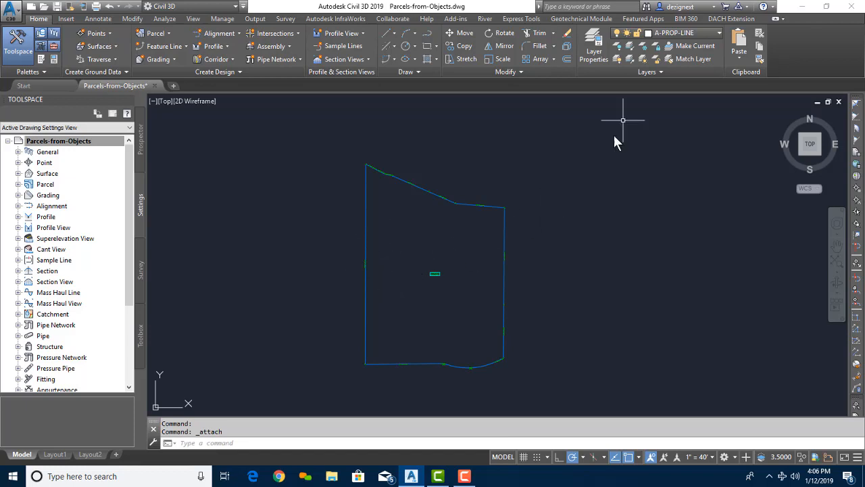
click(719, 34)
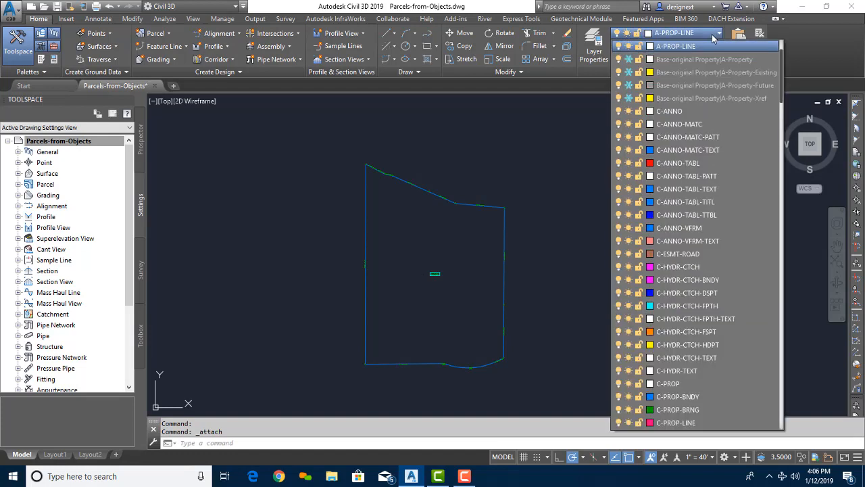
click(628, 86)
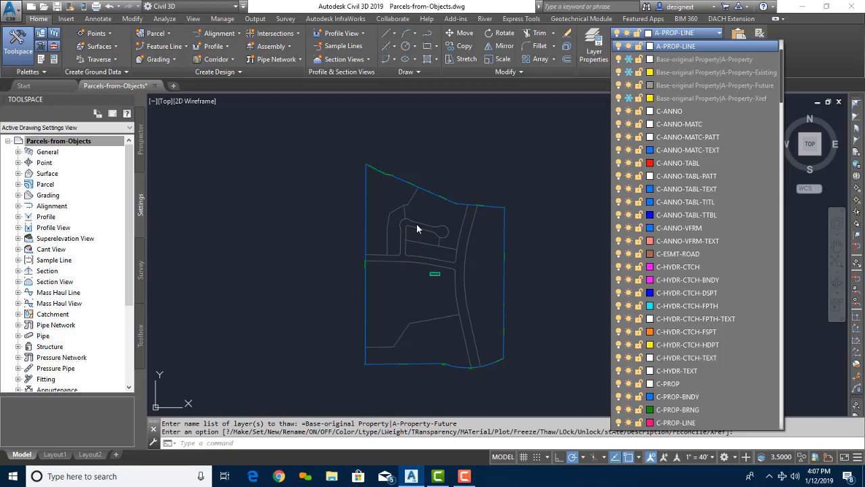
click(492, 151)
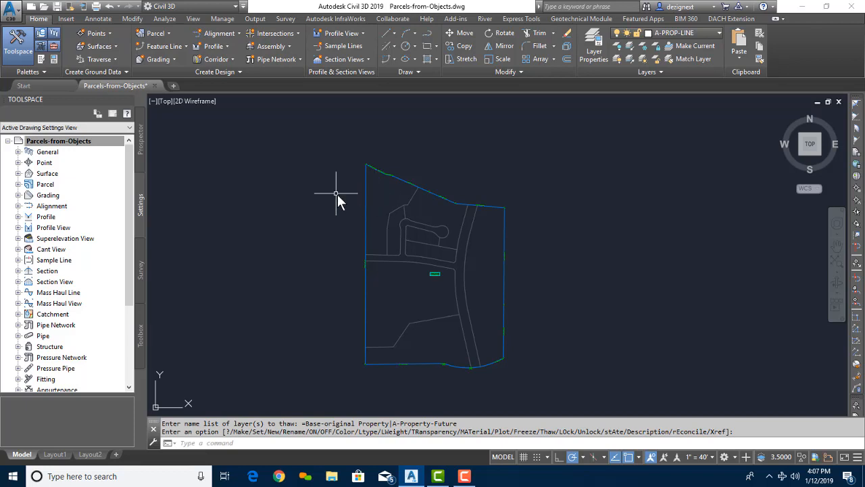
Try to attach the Base drawing as an overlay reference with a relative path and an insertion point specified on screen.
click(65, 18)
click(310, 42)
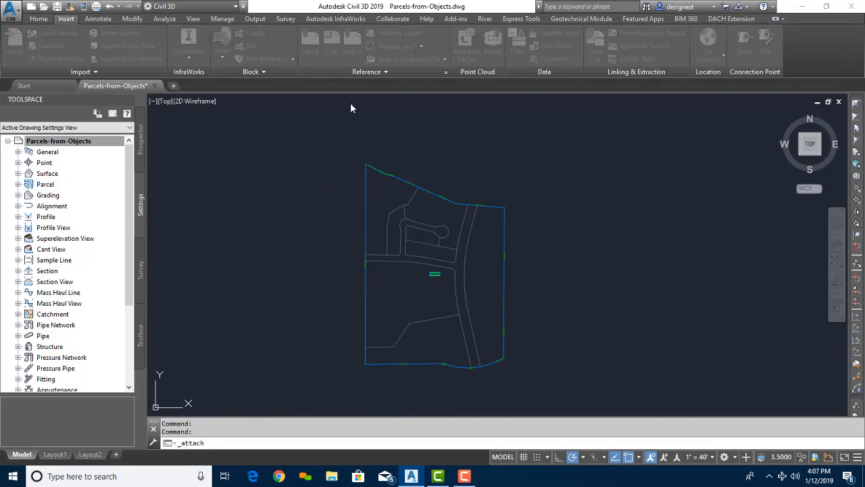
click(349, 147)
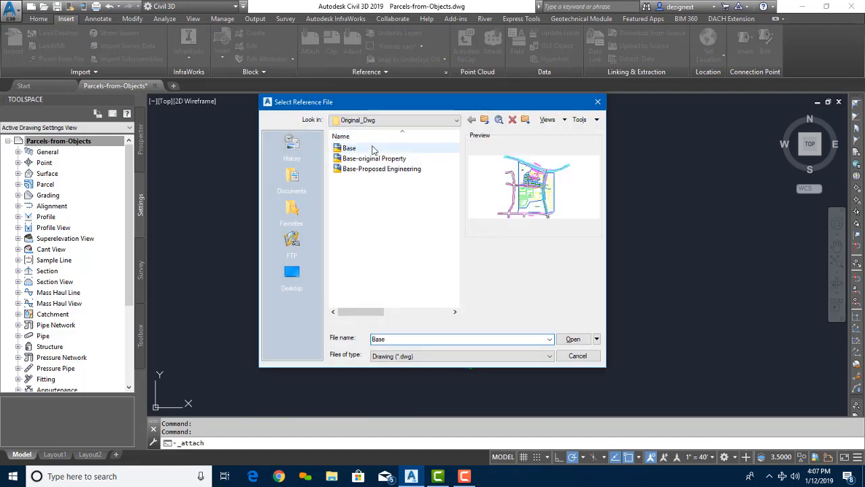
click(573, 338)
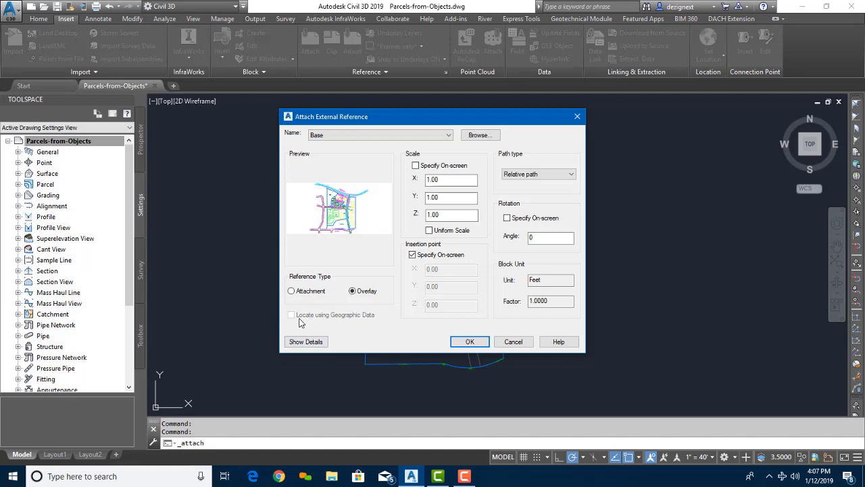
click(467, 342)
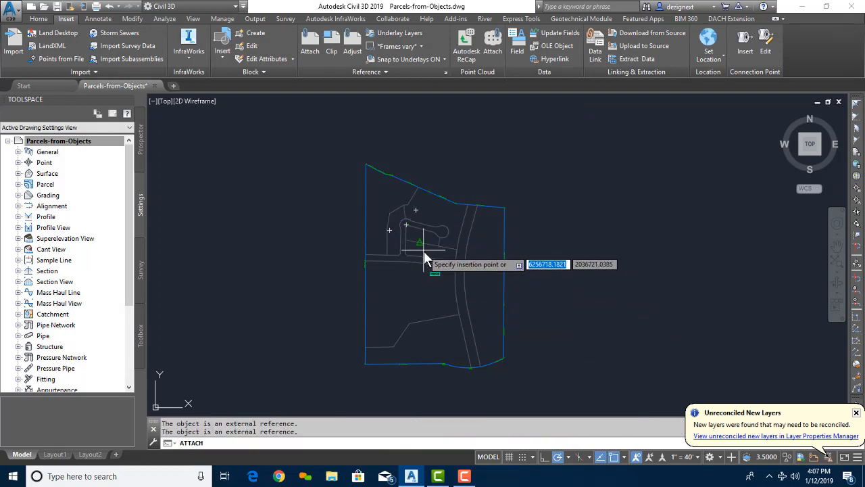
click(447, 308)
Create parcels in Site 1 from all the external reference linework inside the boundary, using the Property style and automatic segment labels.
click(37, 19)
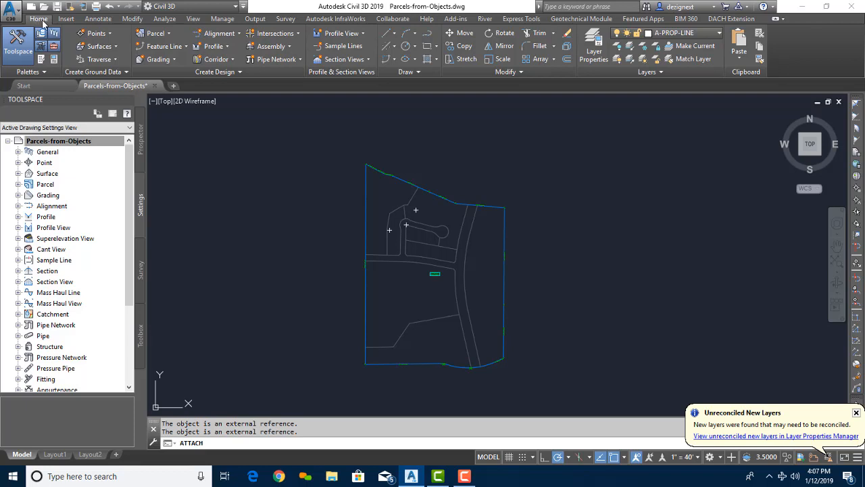
click(169, 34)
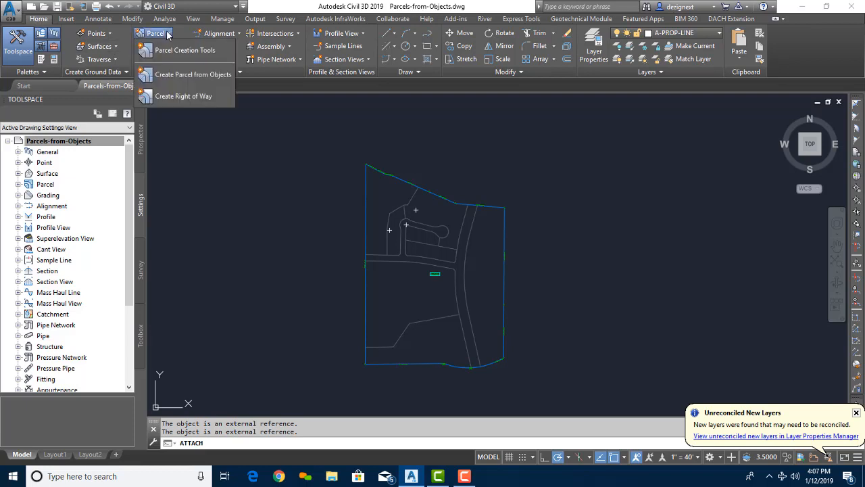
click(210, 71)
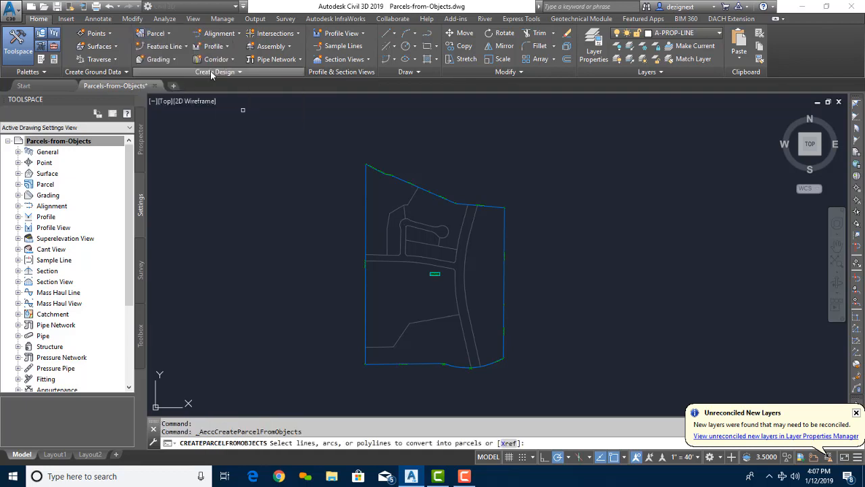
click(508, 444)
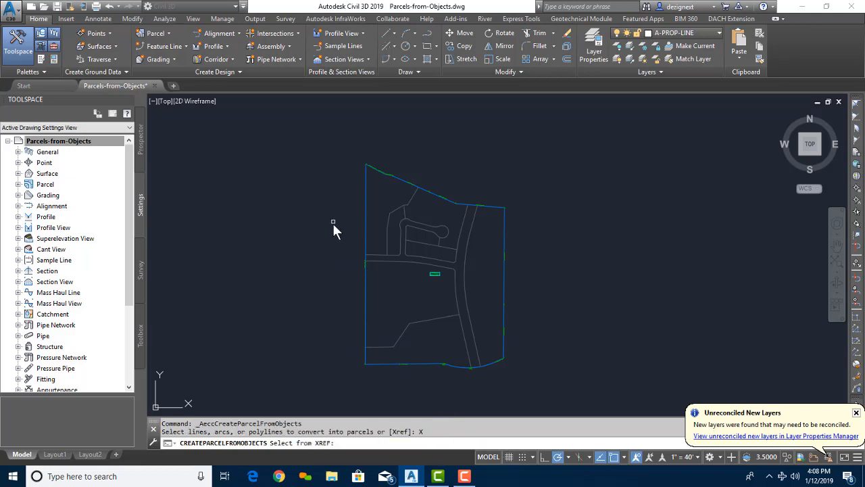
click(354, 147)
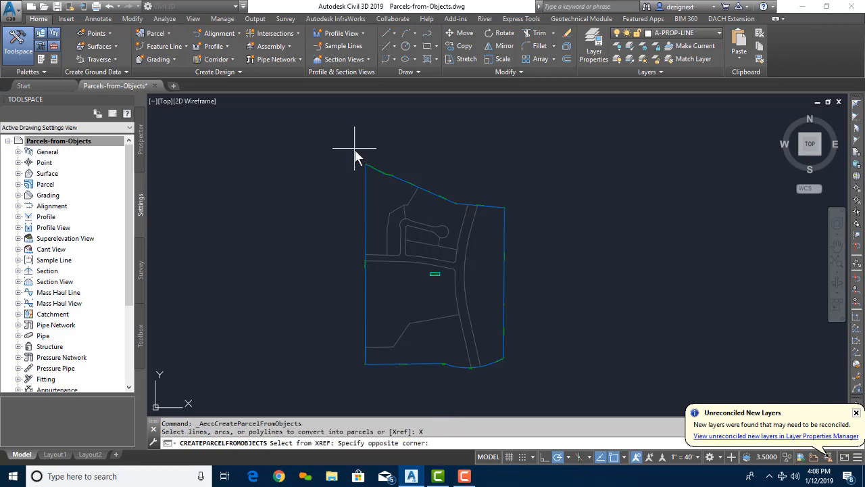
click(536, 400)
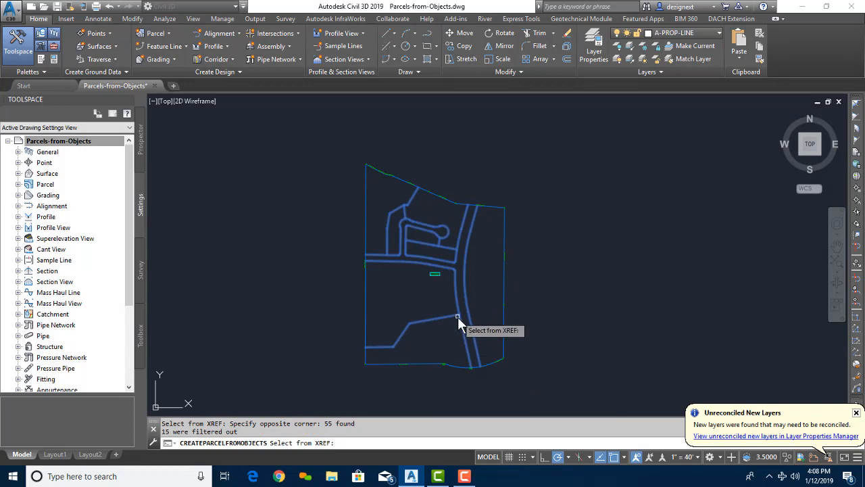
key(Return)
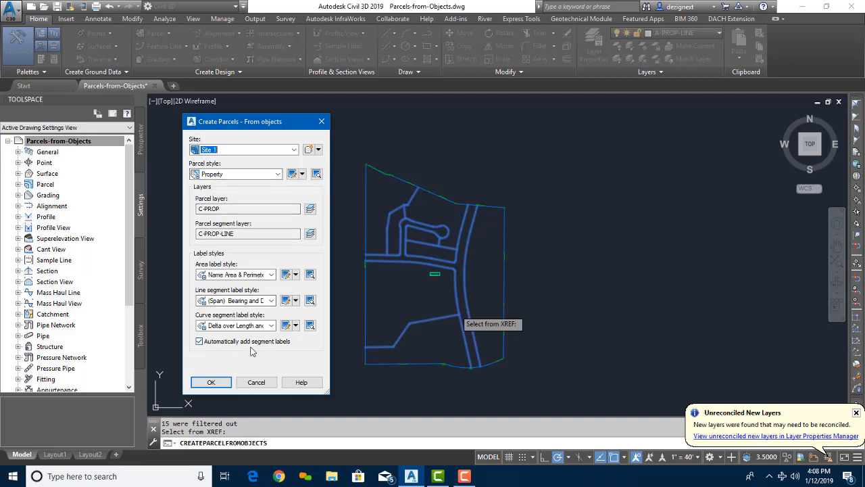
click(211, 383)
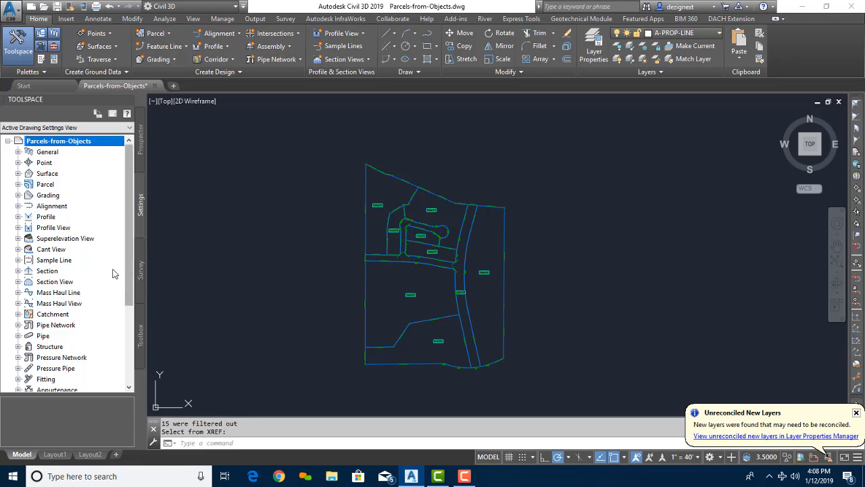
Create a new site named C3D Training in the drawing.
click(139, 150)
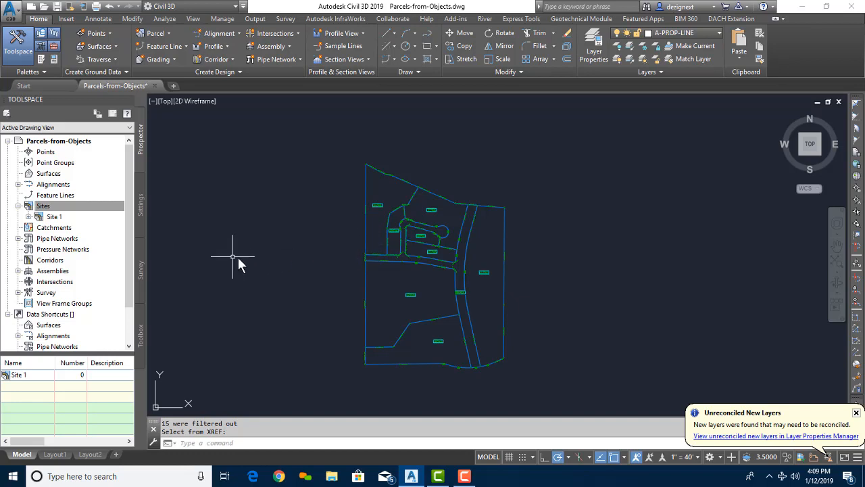
click(42, 206)
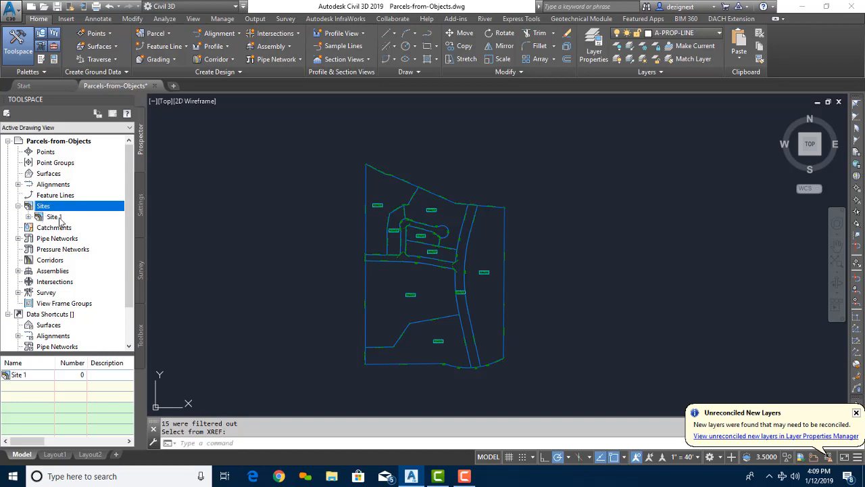
mouse_move(49, 220)
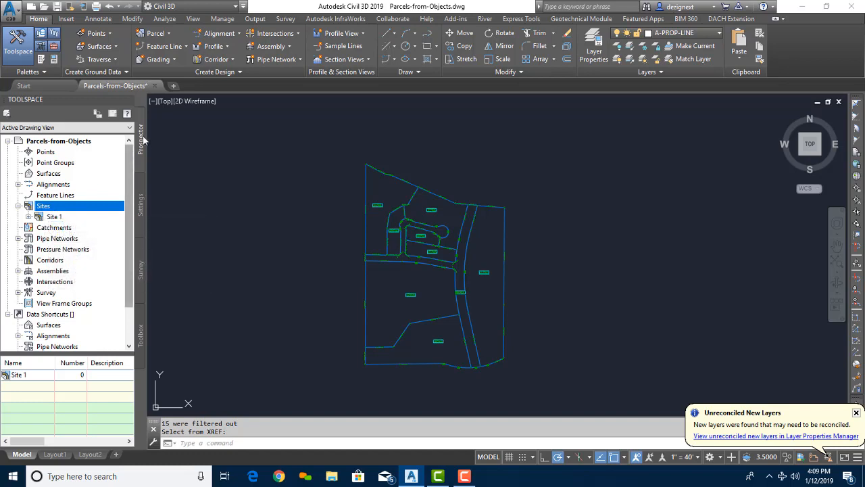
right_click(50, 206)
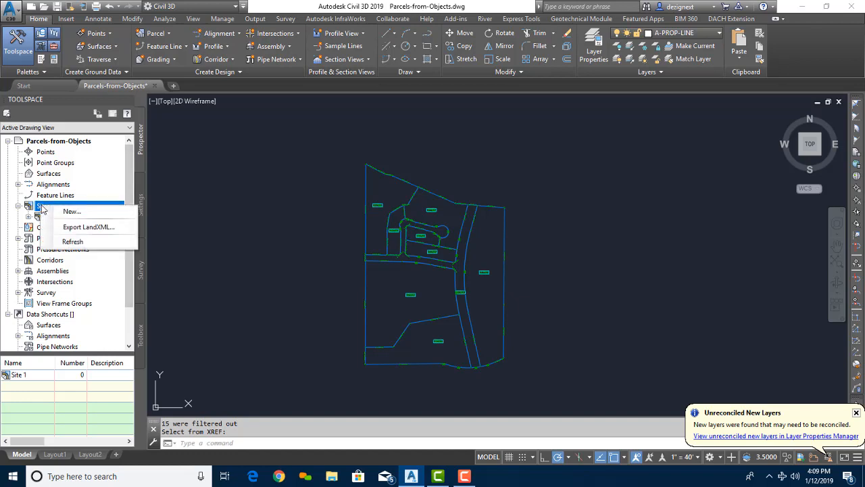
click(75, 213)
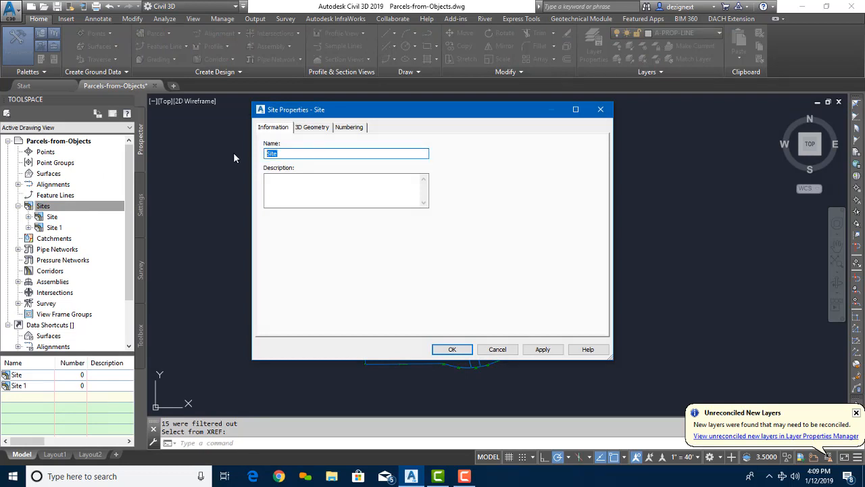
text(C3D Training)
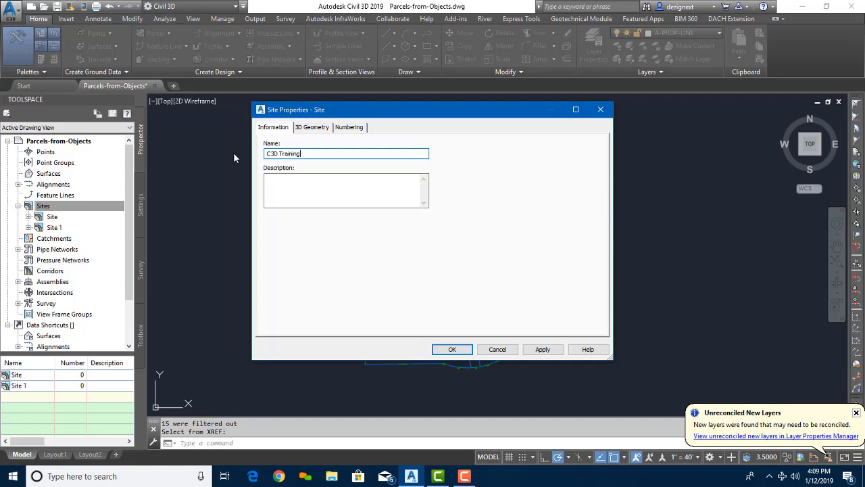
click(452, 349)
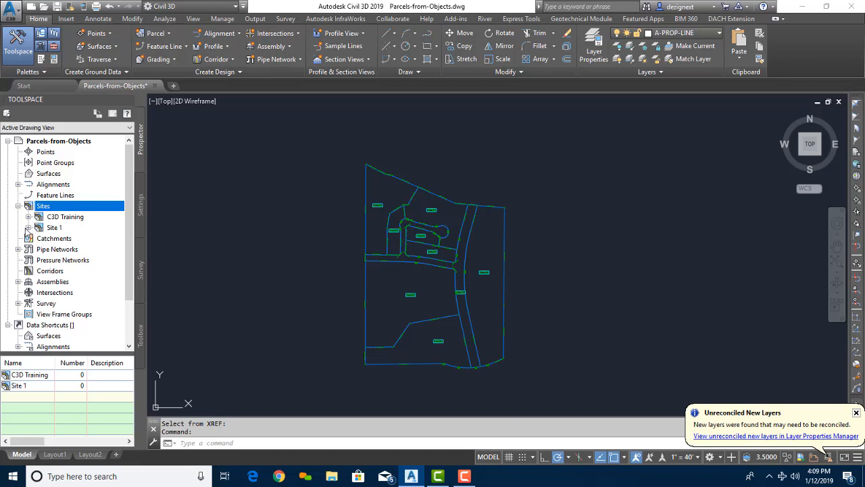
Move all parcels from Site 1 to the C3D Training site and list the parcels under that site.
click(29, 227)
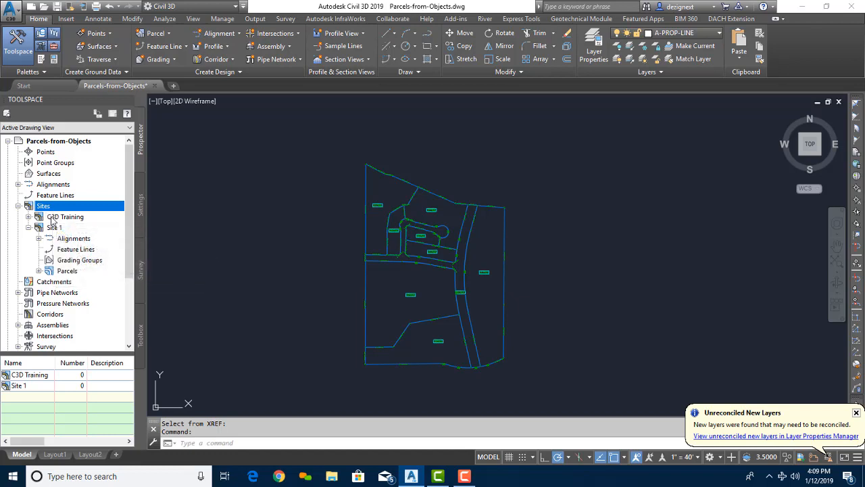
right_click(68, 271)
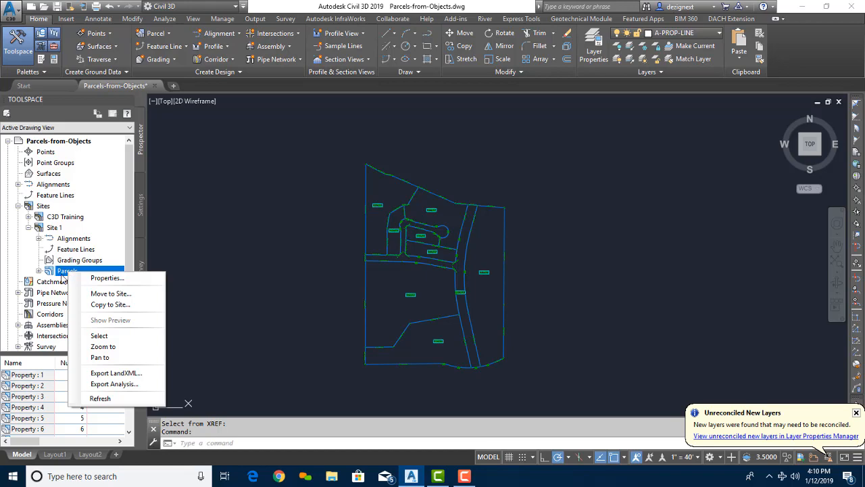
click(110, 293)
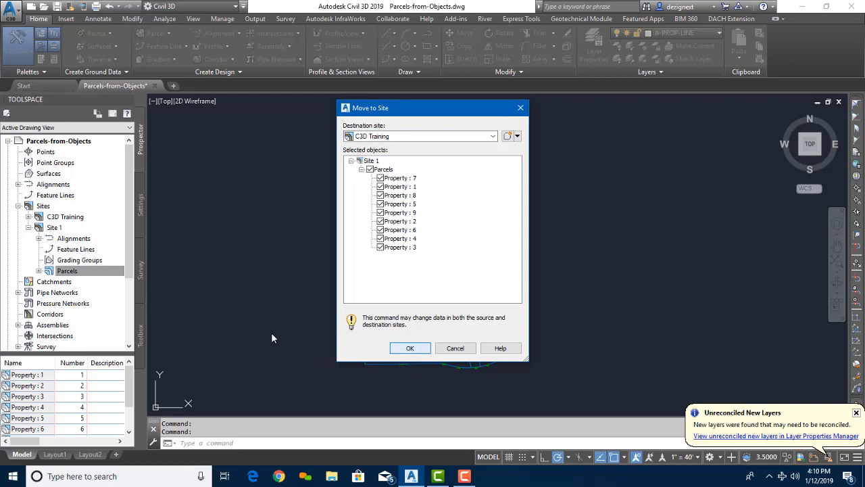
click(408, 348)
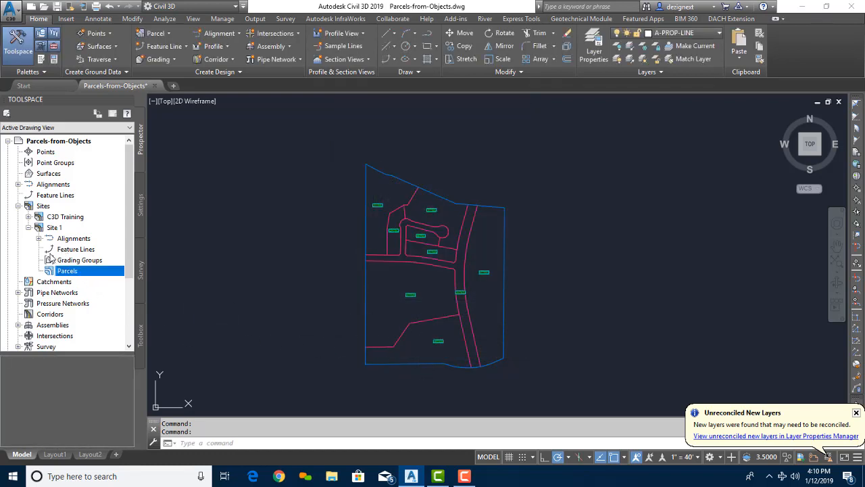
click(29, 227)
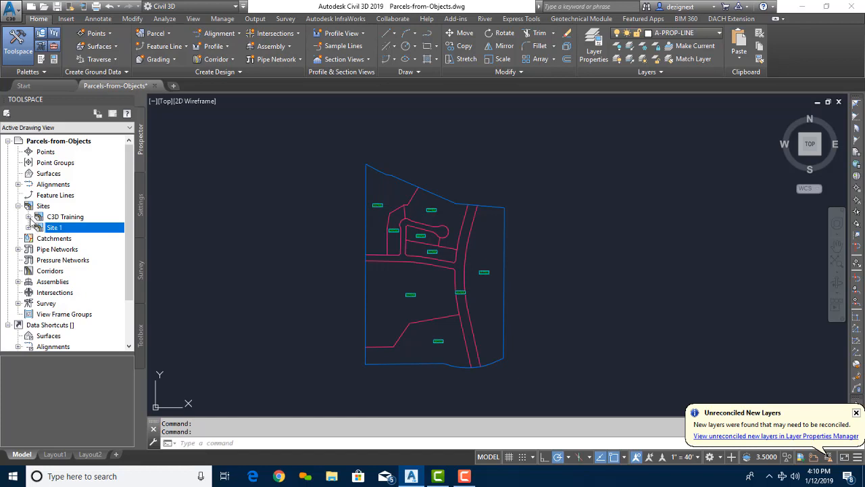
click(29, 217)
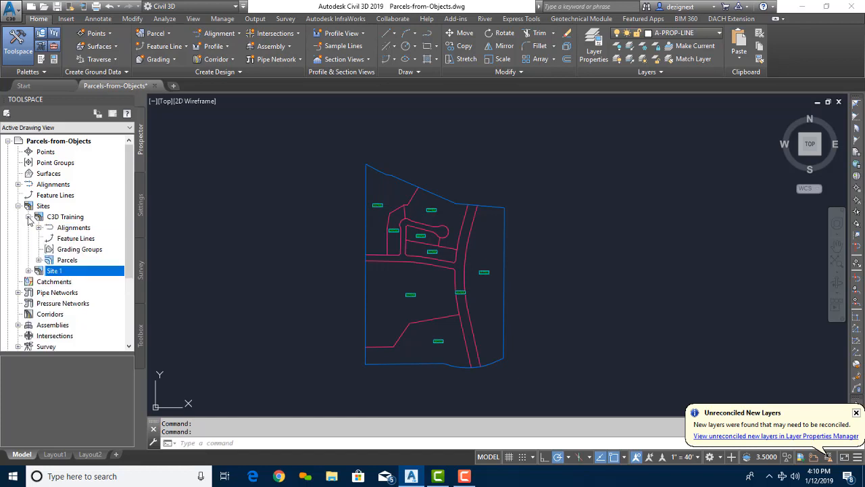
click(38, 260)
click(70, 238)
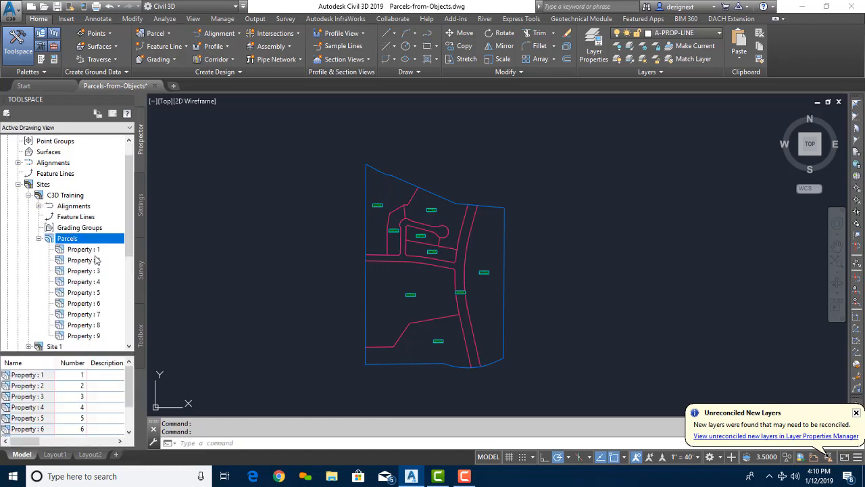
Collapse the C3D Training site's contents and inspect the area label of the large eastern parcel.
click(39, 237)
click(28, 194)
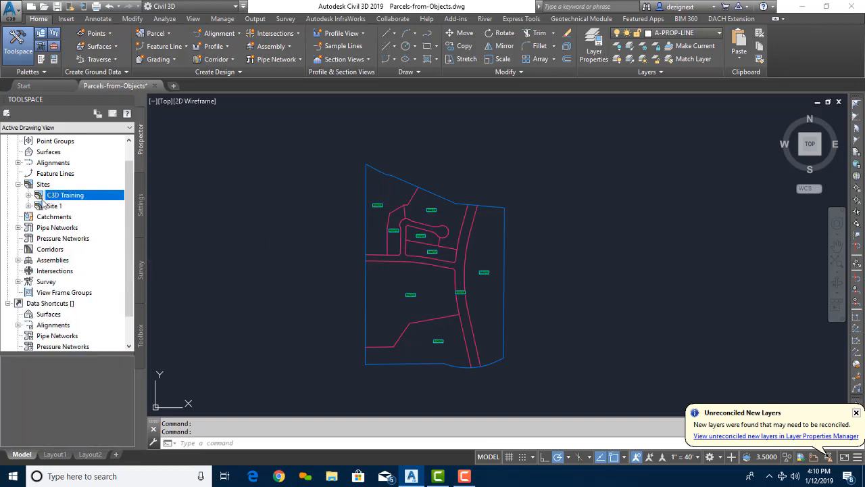
scroll(486, 283, up, 4)
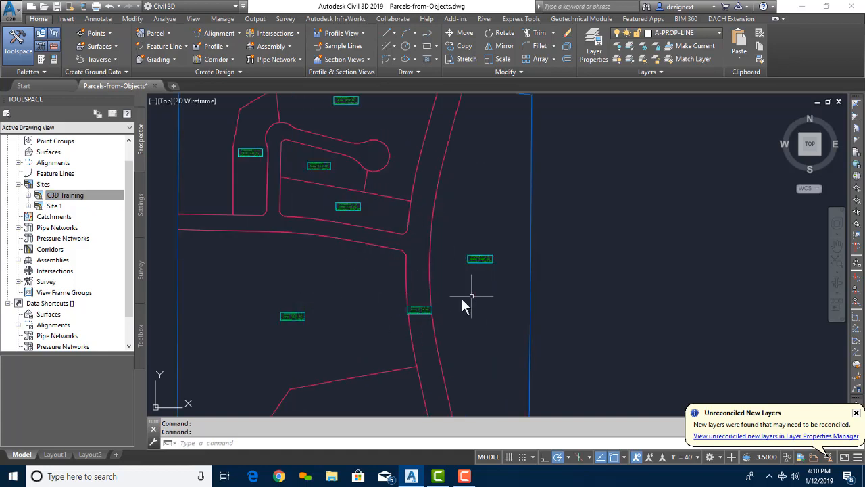
scroll(462, 300, up, 5)
mouse_move(476, 221)
middle_down()
mouse_move(456, 291)
mouse_move(523, 271)
mouse_move(464, 314)
middle_up()
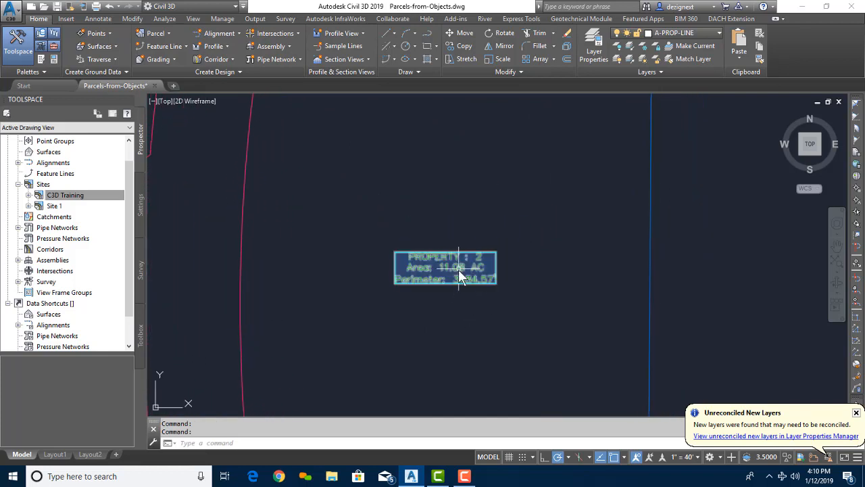
scroll(433, 294, down, 4)
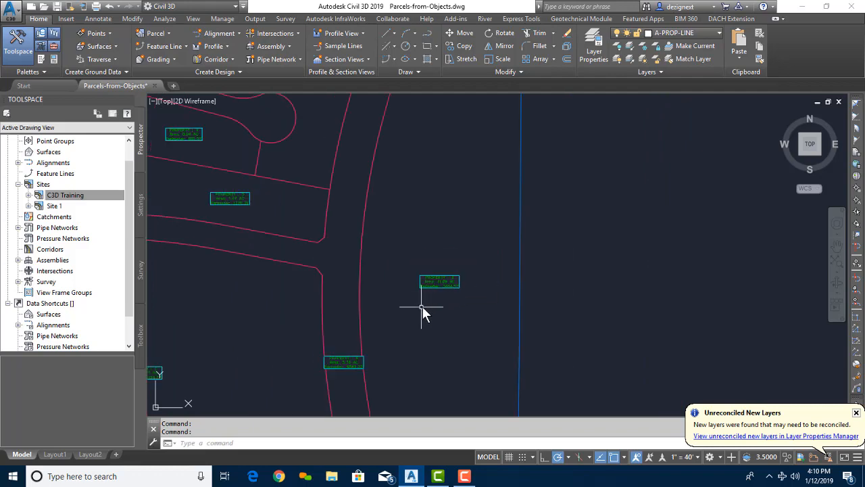
Turn off the style name template for the street-shaped parcel, Property : 4, and rename it Right of Way.
scroll(422, 309, down, 2)
click(369, 345)
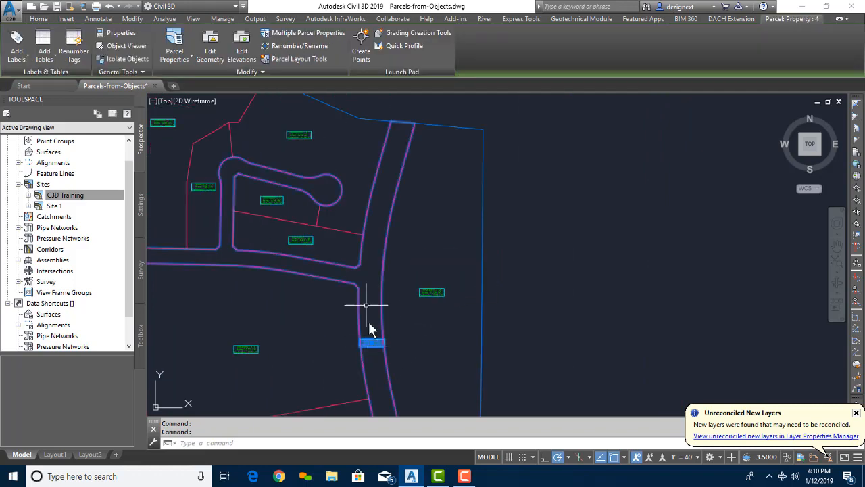
click(174, 42)
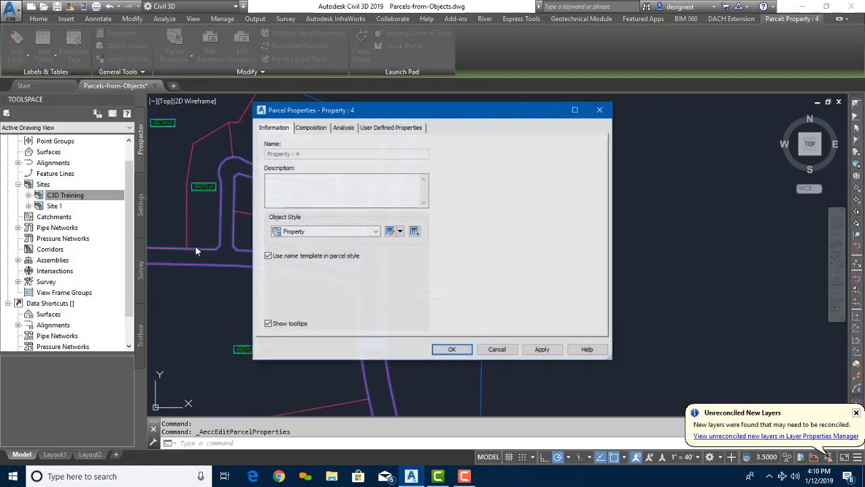
click(268, 256)
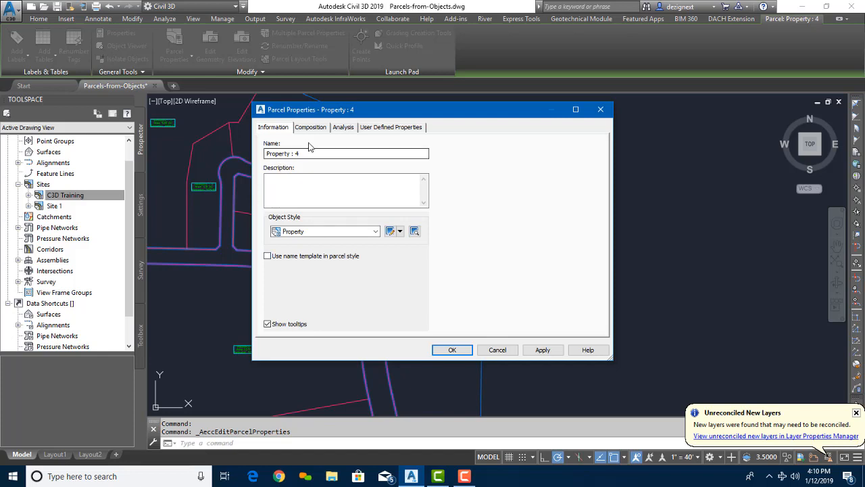
drag(316, 154, 227, 154)
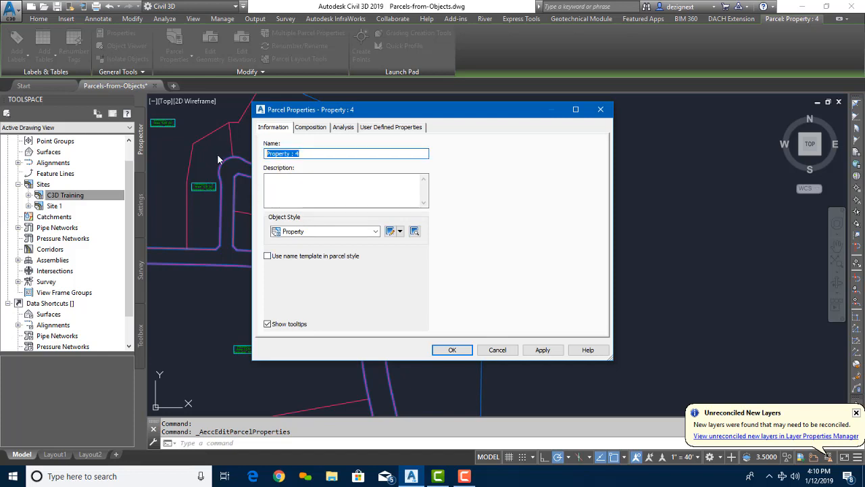
text(Right of Way)
Assign the Road style to the Right of Way parcel, apply the changes and check its area label.
click(375, 231)
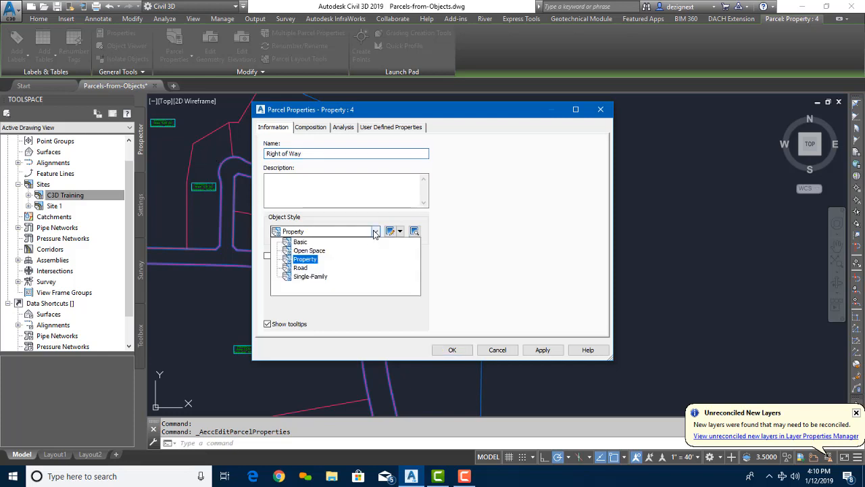
click(299, 269)
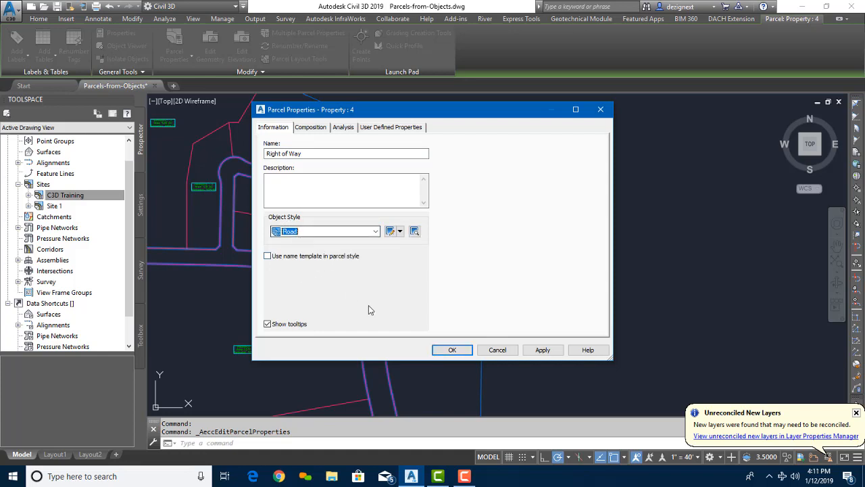
click(451, 349)
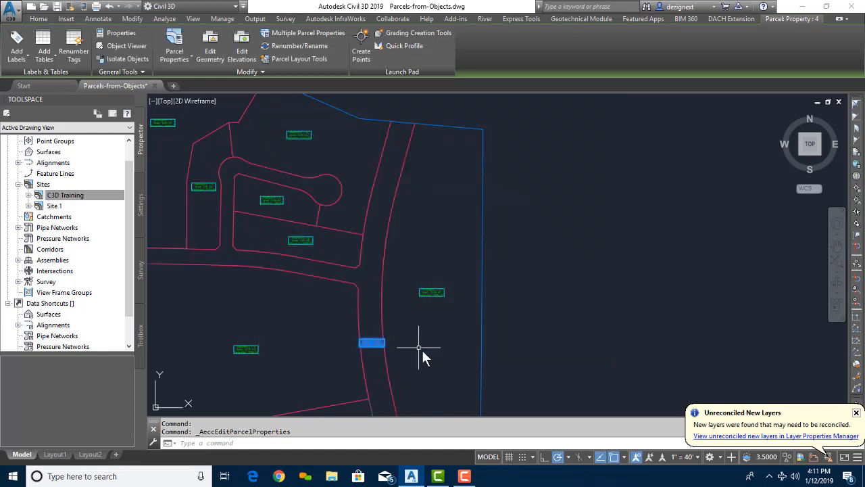
scroll(375, 348, up, 10)
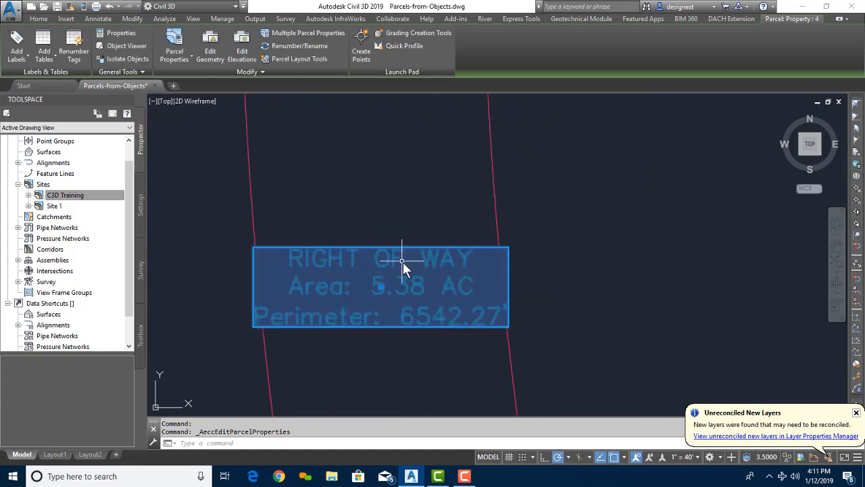
scroll(387, 262, down, 4)
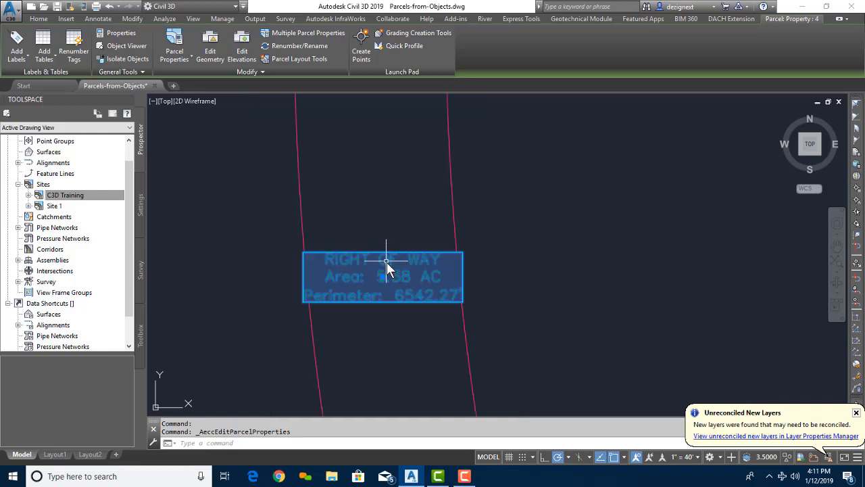
scroll(382, 281, down, 3)
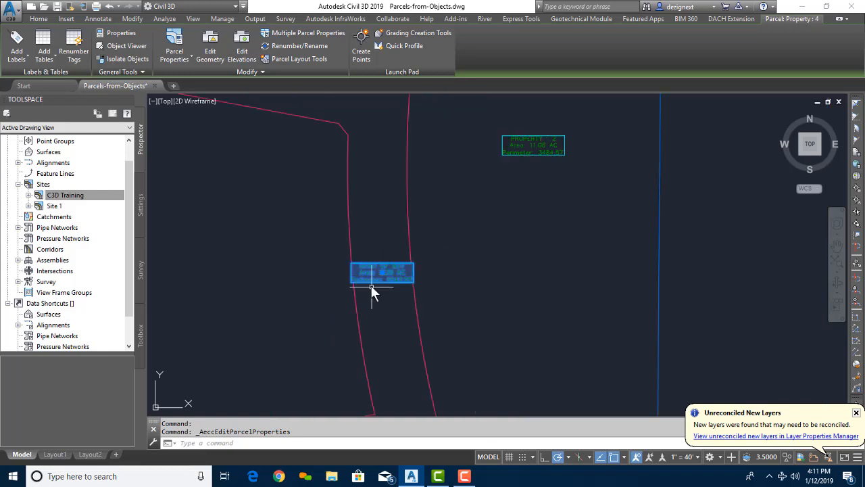
scroll(393, 287, down, 5)
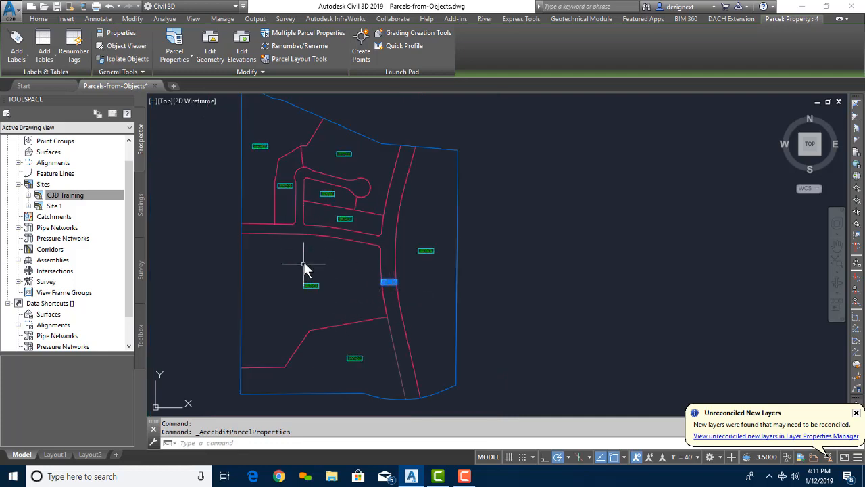
key(Escape)
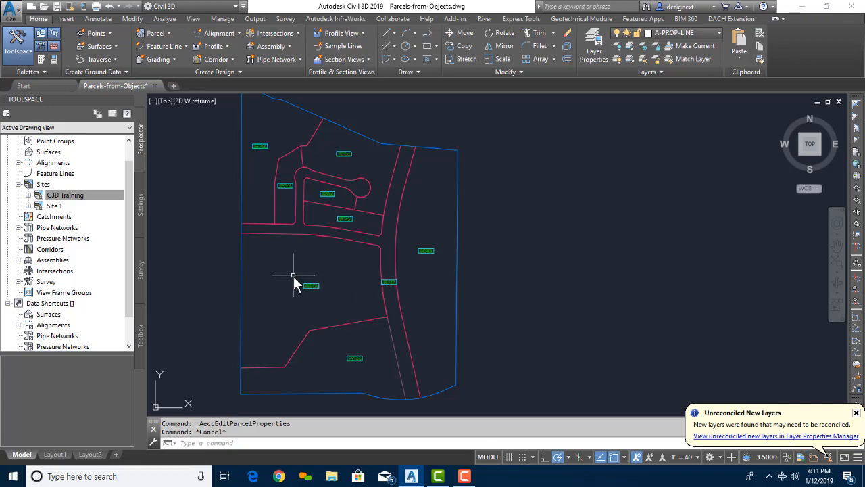
Expand the C3D Training site and review the parcel properties of the large eastern parcel, leaving its style unchanged.
click(62, 195)
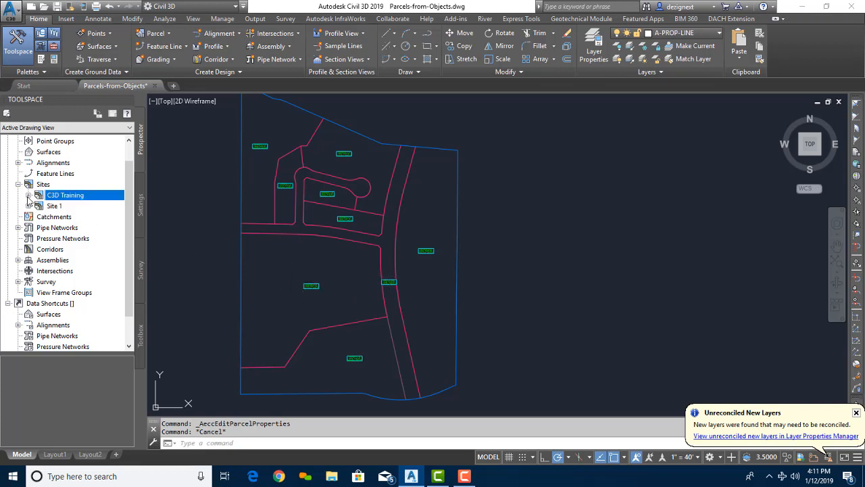
click(29, 195)
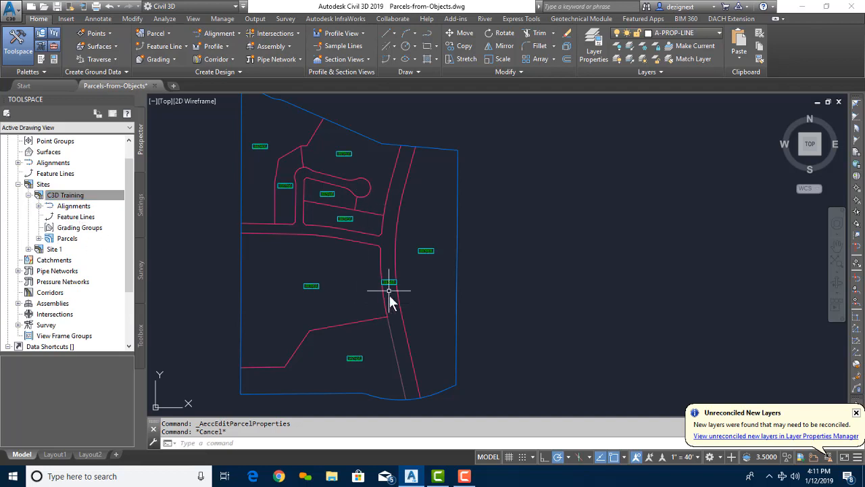
scroll(363, 261, up, 4)
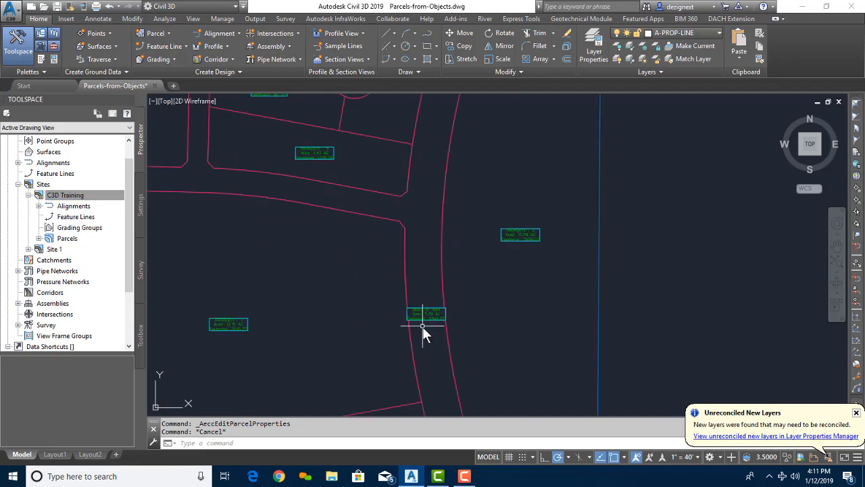
scroll(423, 328, up, 2)
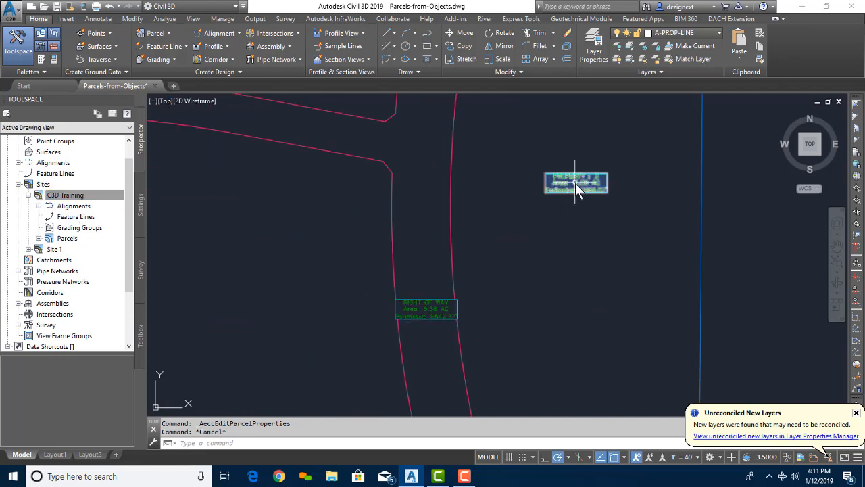
right_click(575, 183)
click(567, 186)
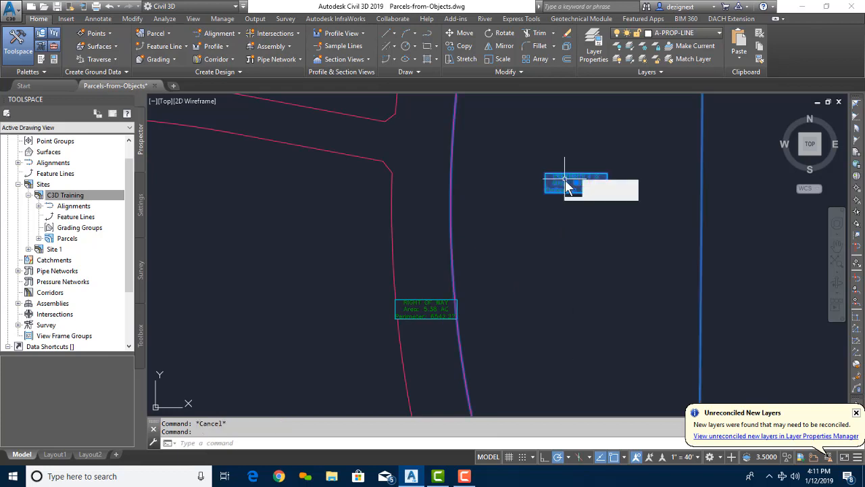
click(175, 42)
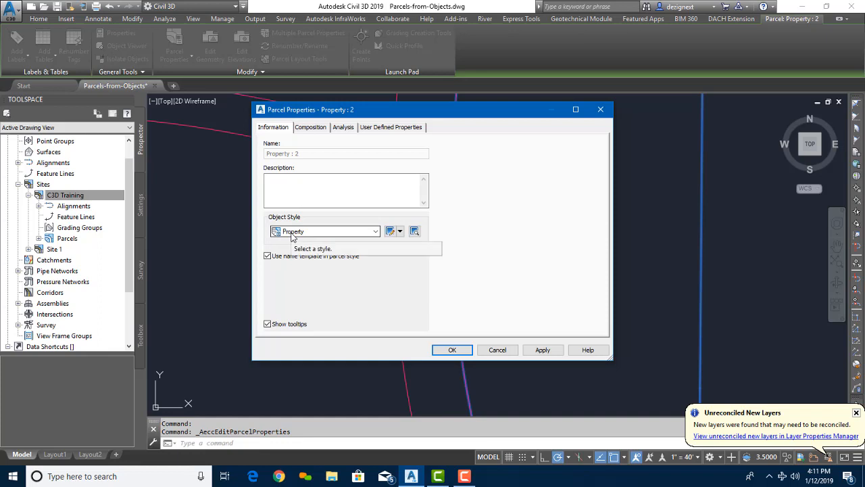
click(600, 110)
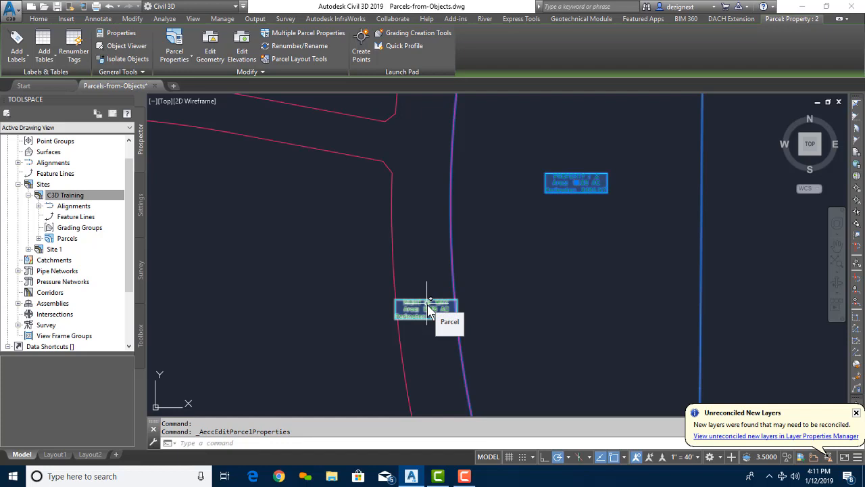
scroll(428, 312, down, 6)
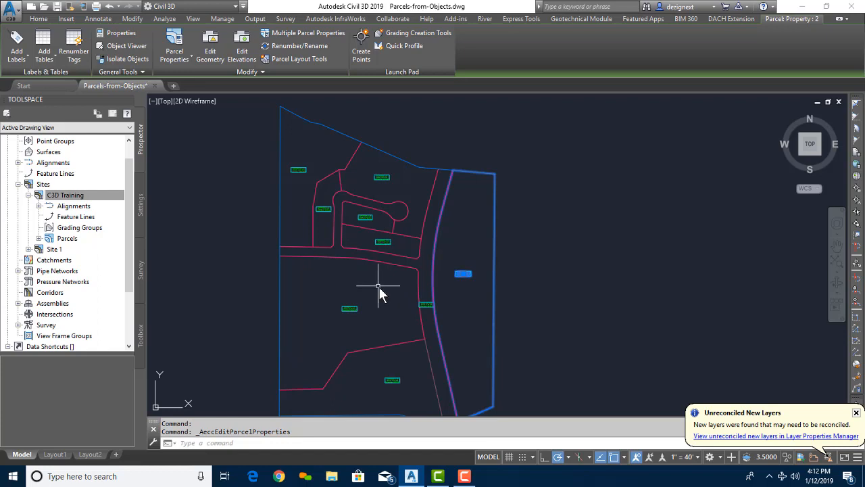
Review the parcel style display order in the C3D Training site's parcel properties, then cancel without changes.
click(62, 239)
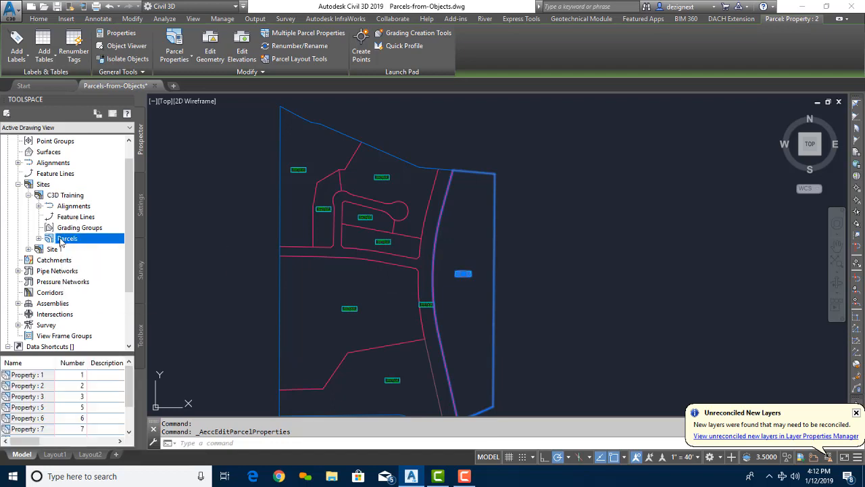
mouse_move(61, 242)
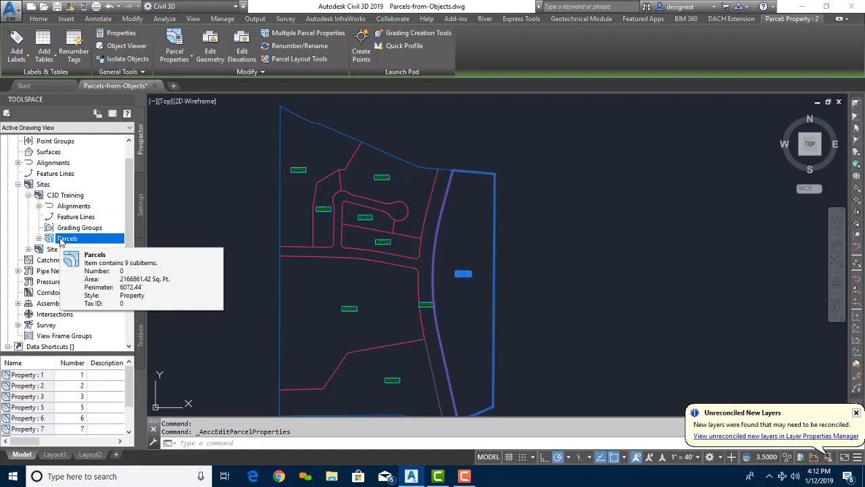
right_click(63, 240)
click(93, 244)
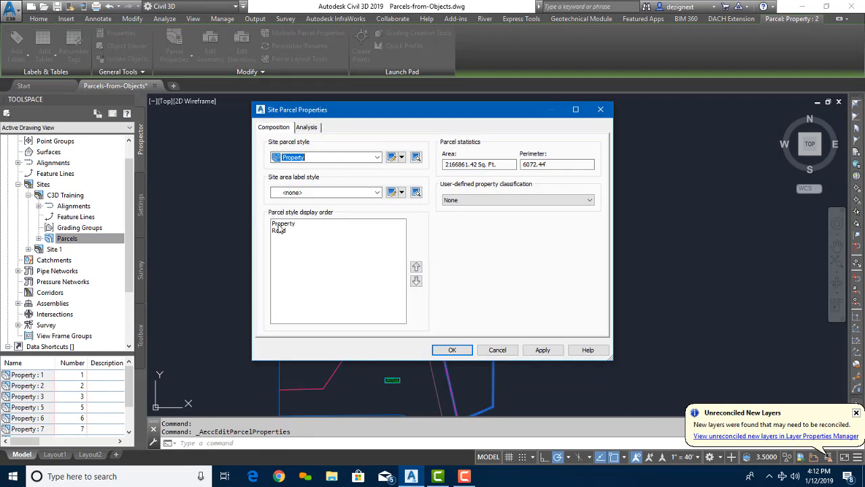
click(282, 223)
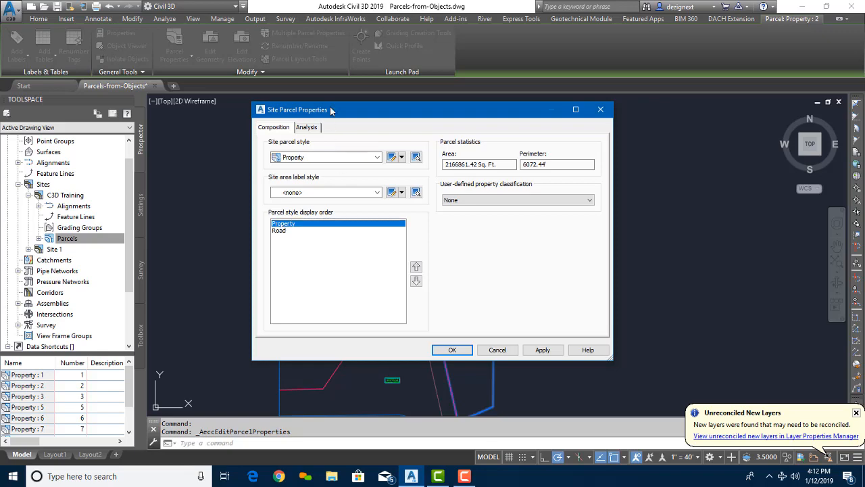
drag(331, 110, 507, 95)
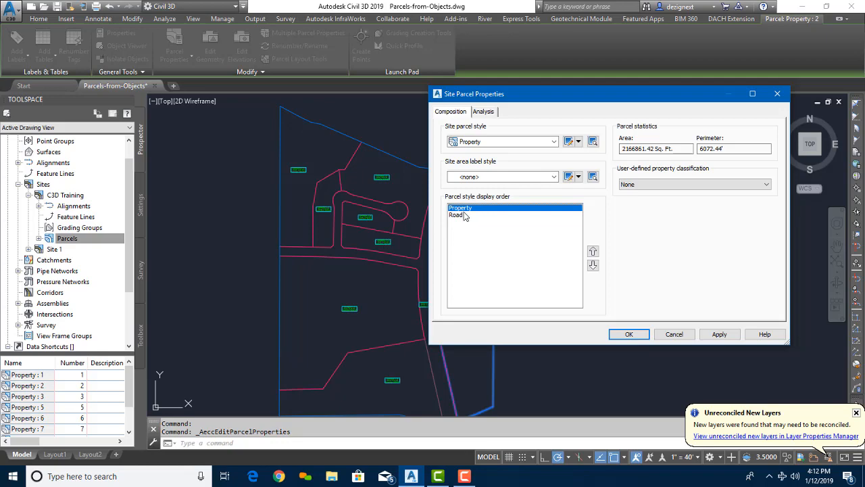
click(674, 334)
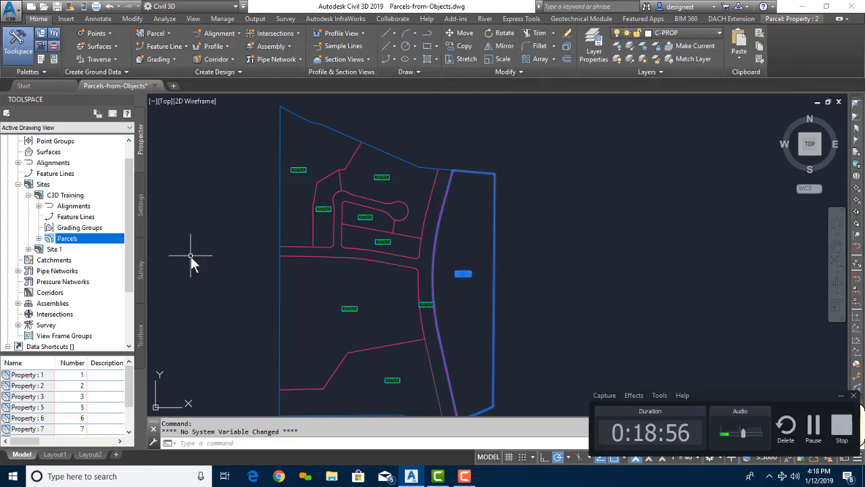